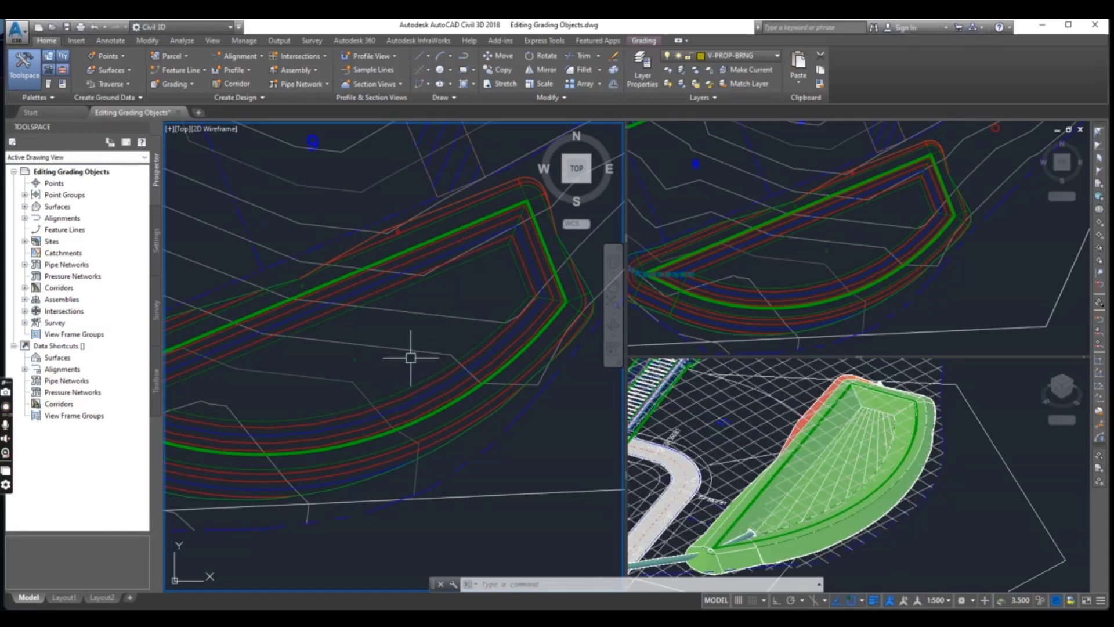
# Examine the pond's grading and its feature lines in plan view, especially around the north-east corner
pyautogui.press('Escape')
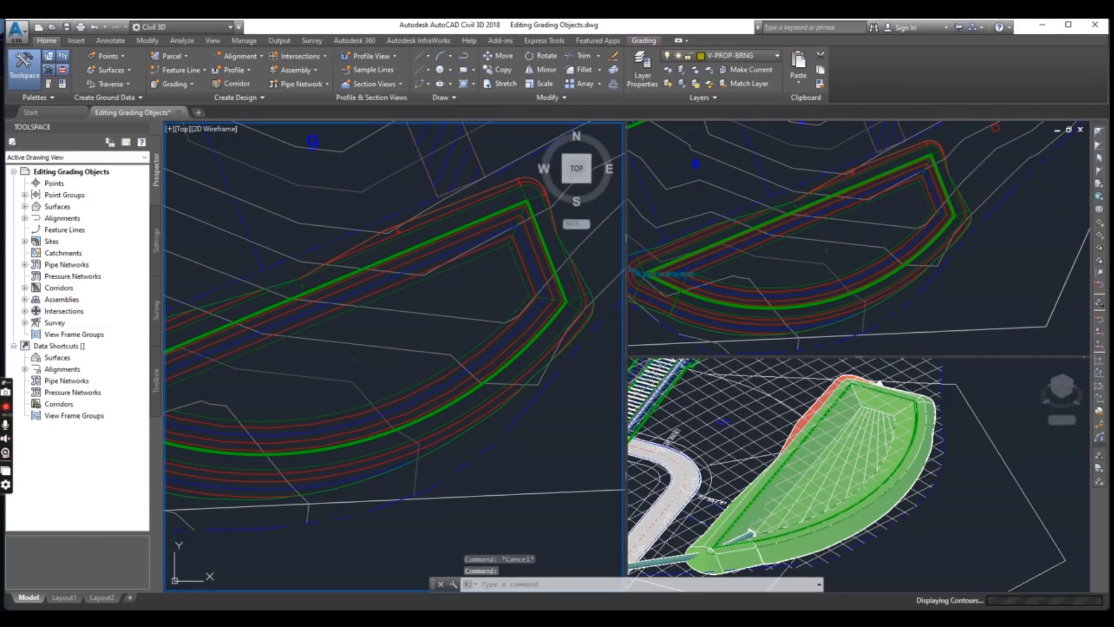
pyautogui.scroll(-2, 420, 377)
pyautogui.scroll(3, 400, 369)
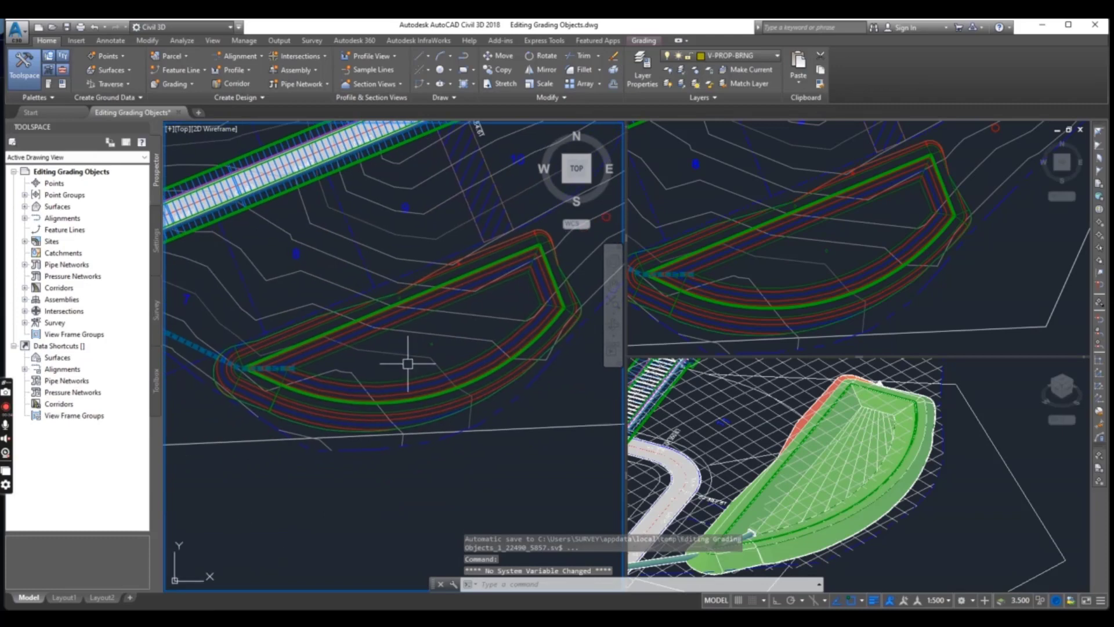
pyautogui.moveTo(422, 354); pyautogui.dragTo(366, 370, button='middle')
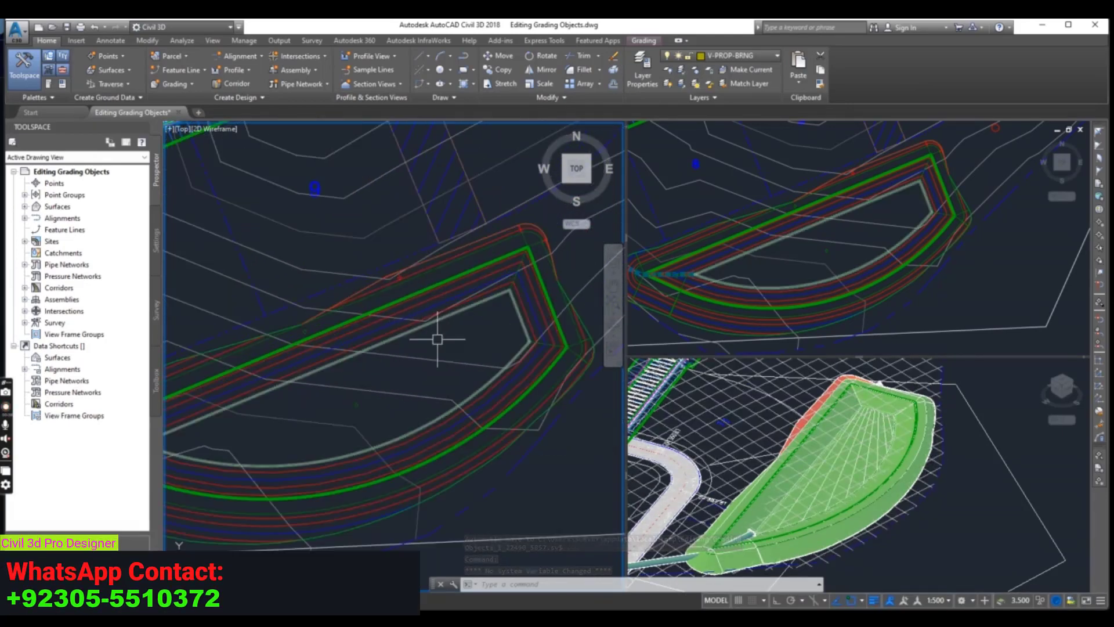
pyautogui.scroll(-2, 415, 298)
pyautogui.scroll(2, 328, 365)
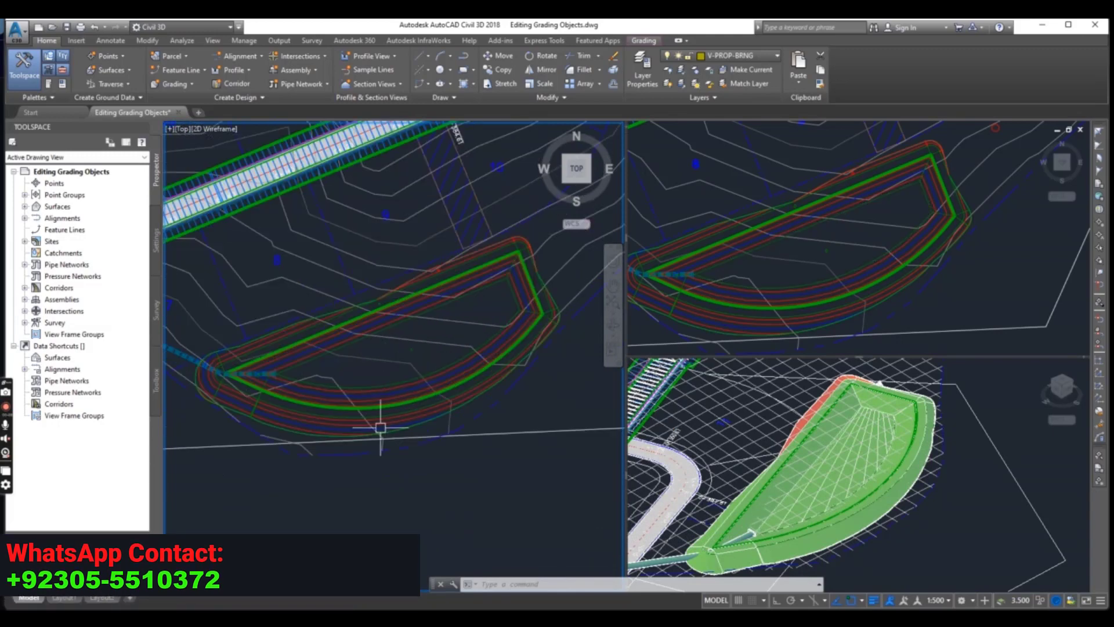
pyautogui.scroll(2, 393, 358)
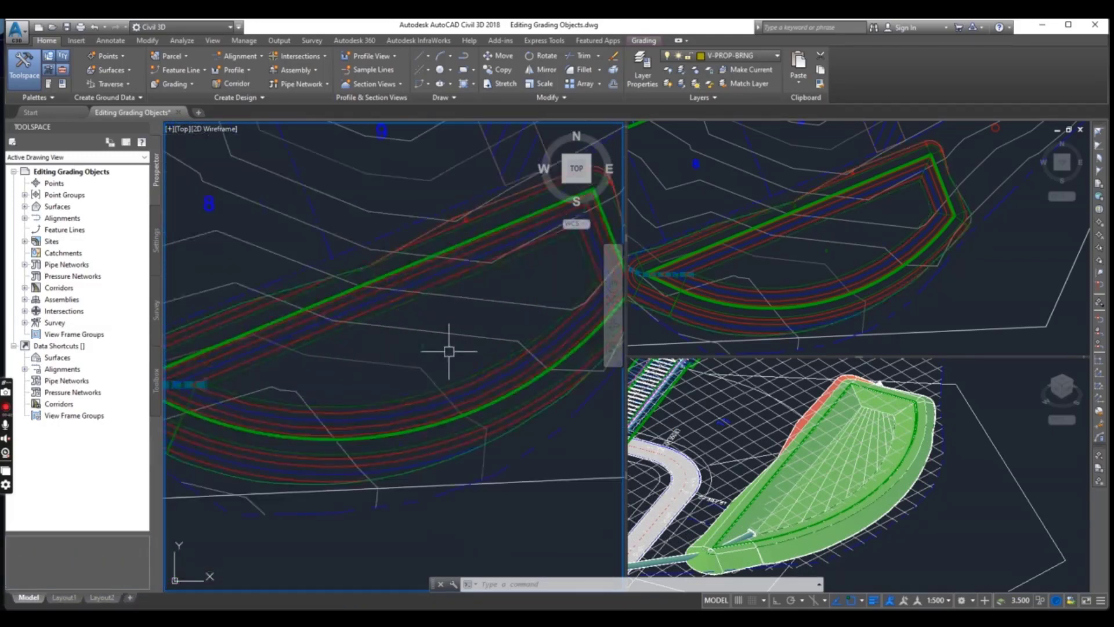
pyautogui.moveTo(449, 351); pyautogui.dragTo(373, 384, button='middle')
pyautogui.scroll(-2, 507, 340)
pyautogui.moveTo(503, 338); pyautogui.dragTo(441, 333, button='middle')
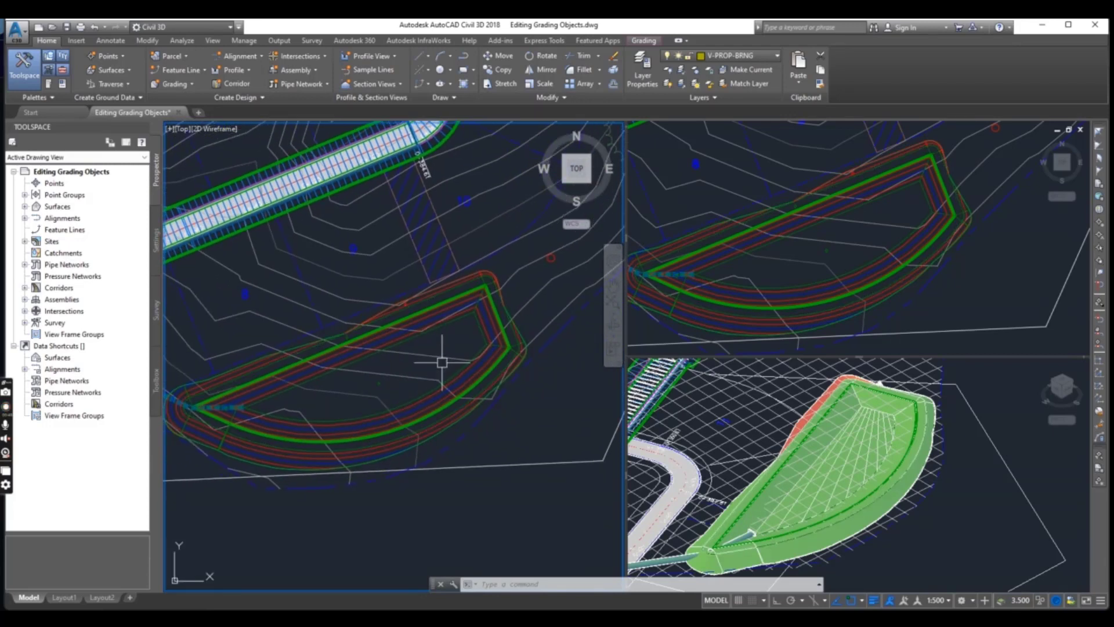
pyautogui.moveTo(443, 361)
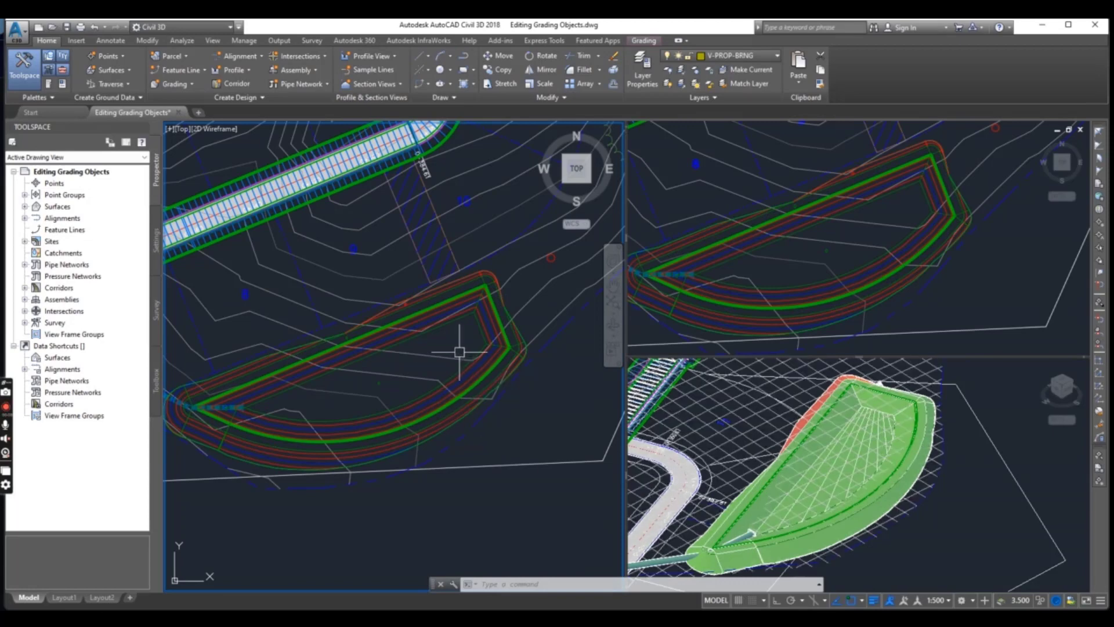
pyautogui.scroll(3, 456, 360)
pyautogui.moveTo(455, 333); pyautogui.dragTo(357, 383, button='middle')
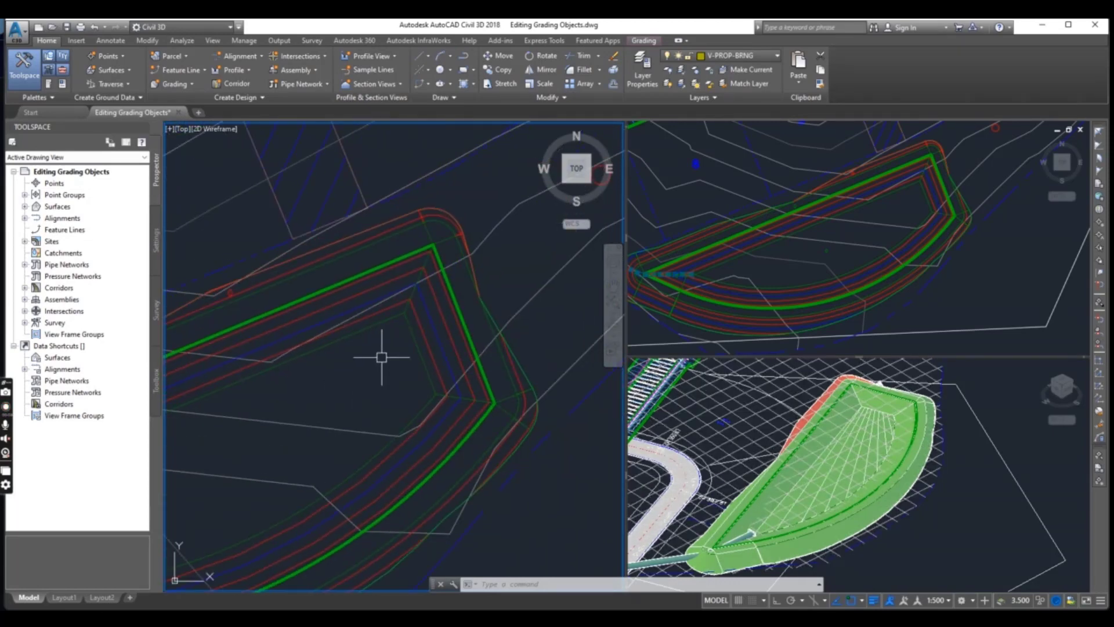
pyautogui.scroll(-3, 471, 316)
pyautogui.scroll(2, 465, 330)
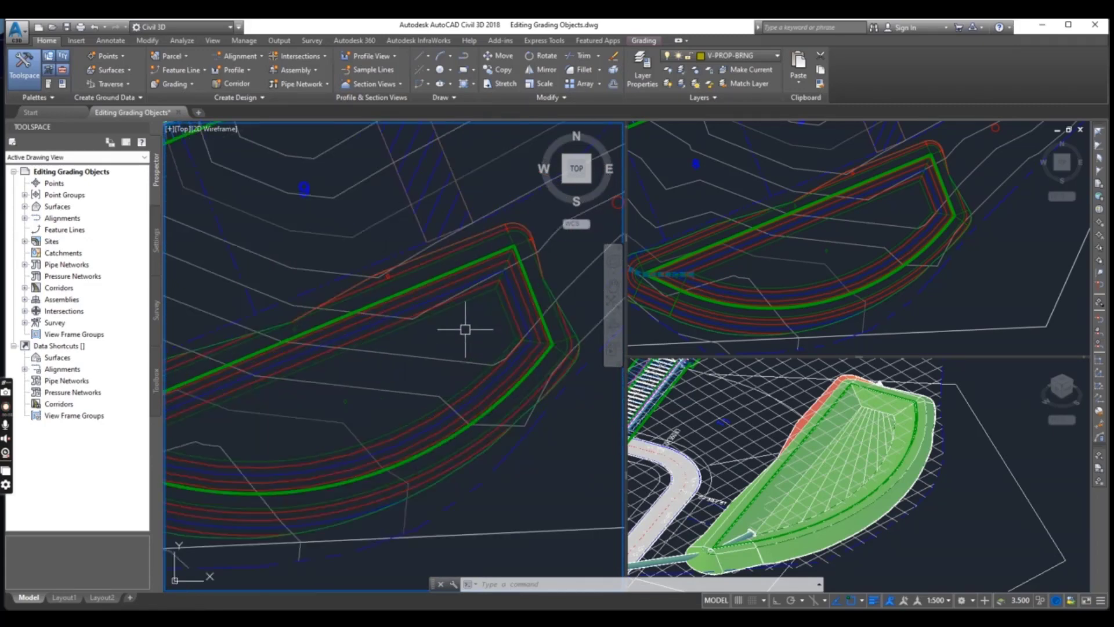
pyautogui.moveTo(530, 297); pyautogui.dragTo(450, 341, button='middle')
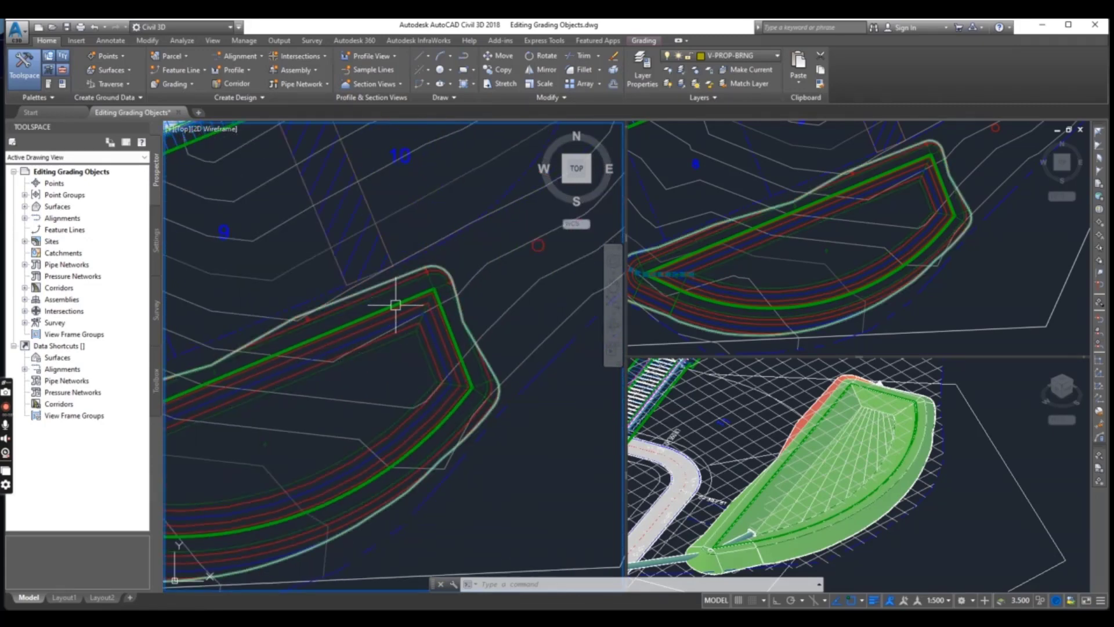
# Stretch the north-east vertex of the pond's green feature line to the centre of the small red circle outside the pond
pyautogui.scroll(3, 448, 412)
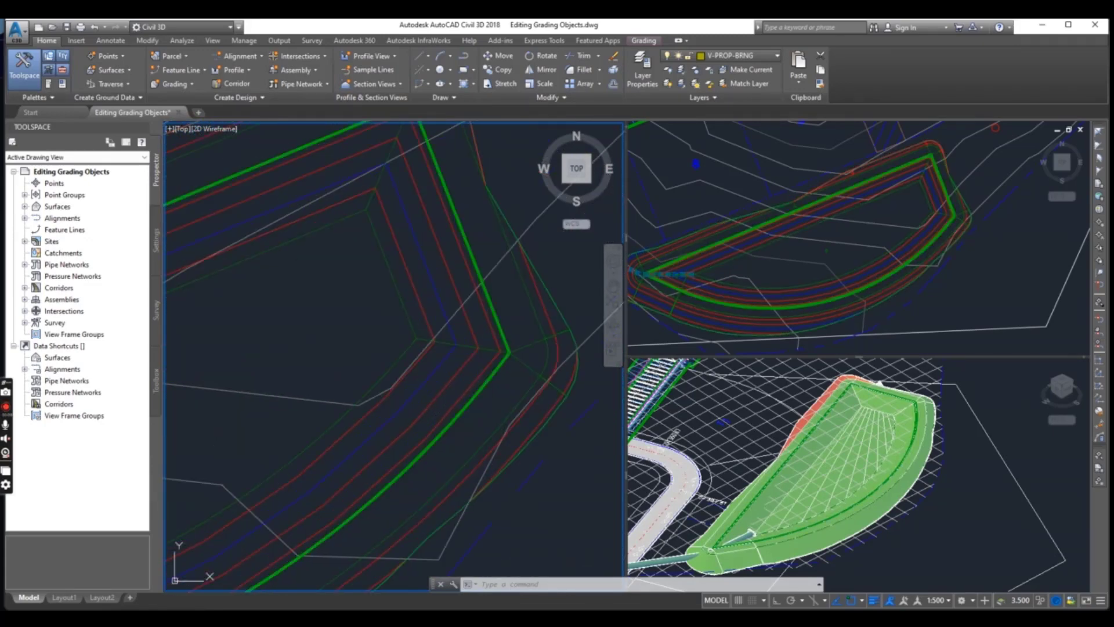
pyautogui.click(464, 411)
pyautogui.scroll(-5, 348, 337)
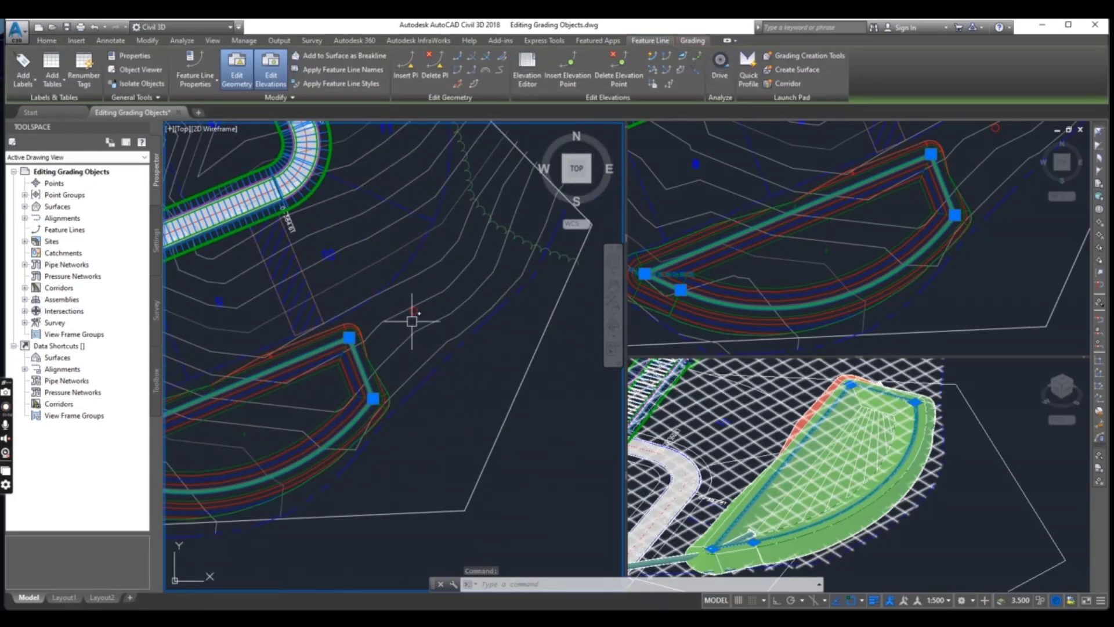
pyautogui.scroll(4, 388, 342)
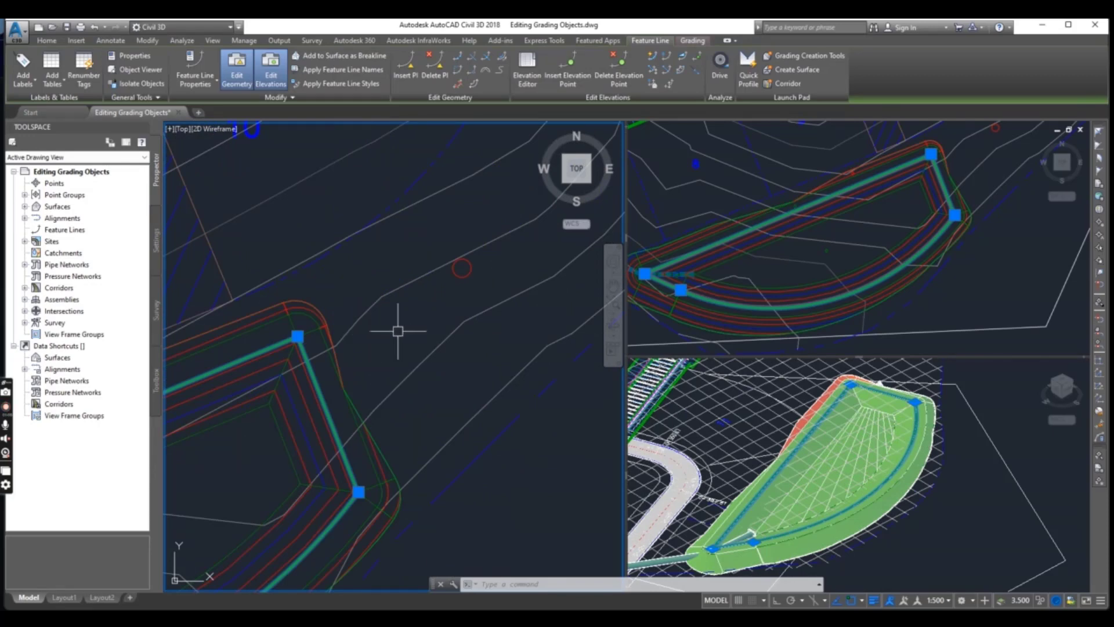
pyautogui.moveTo(383, 334); pyautogui.dragTo(446, 359, button='middle')
pyautogui.scroll(-2, 447, 350)
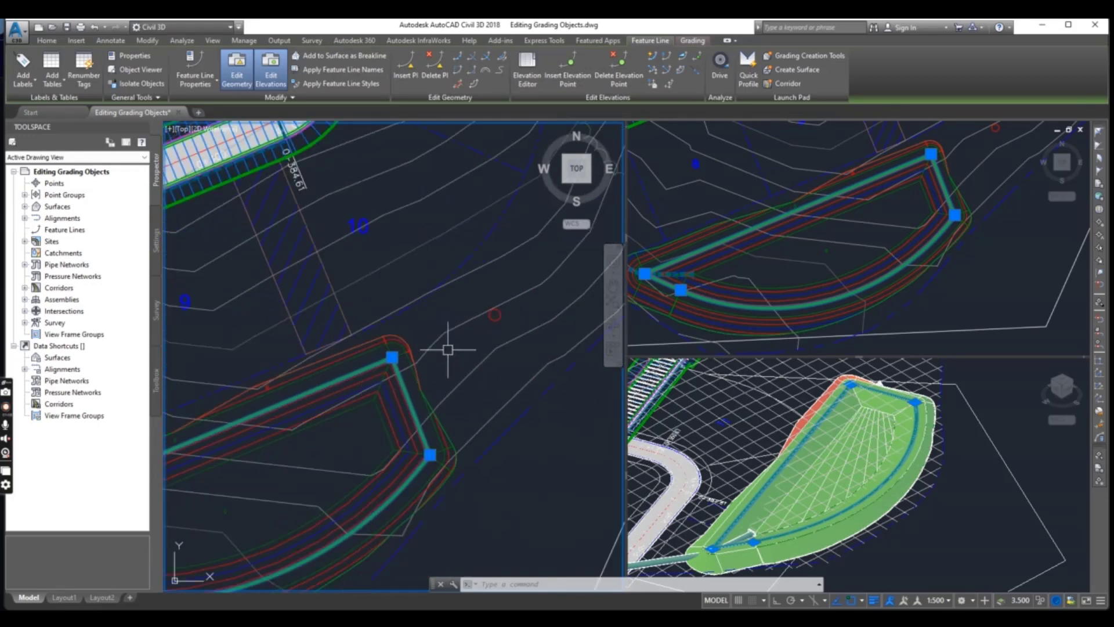
pyautogui.scroll(4, 391, 359)
pyautogui.click(394, 353)
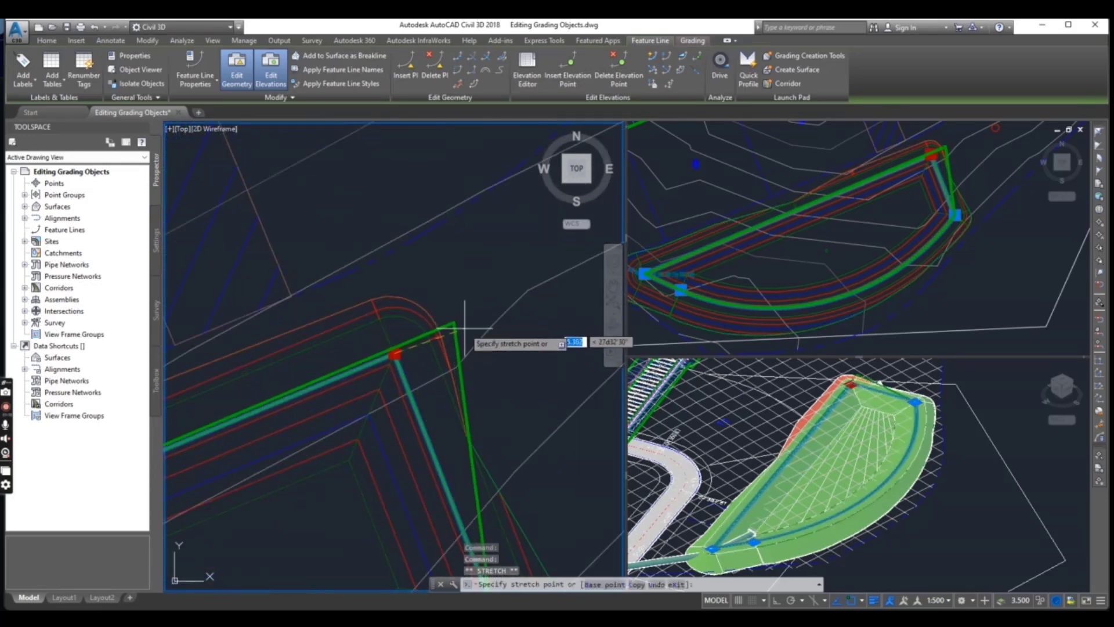
pyautogui.scroll(-5, 488, 325)
pyautogui.scroll(5, 453, 371)
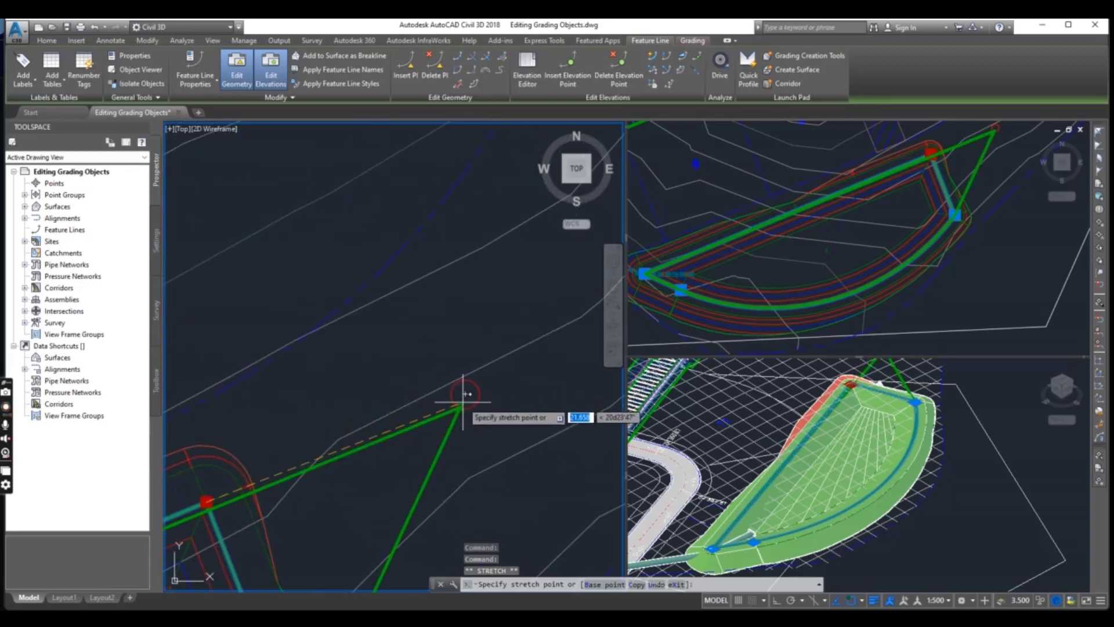
pyautogui.click(463, 395)
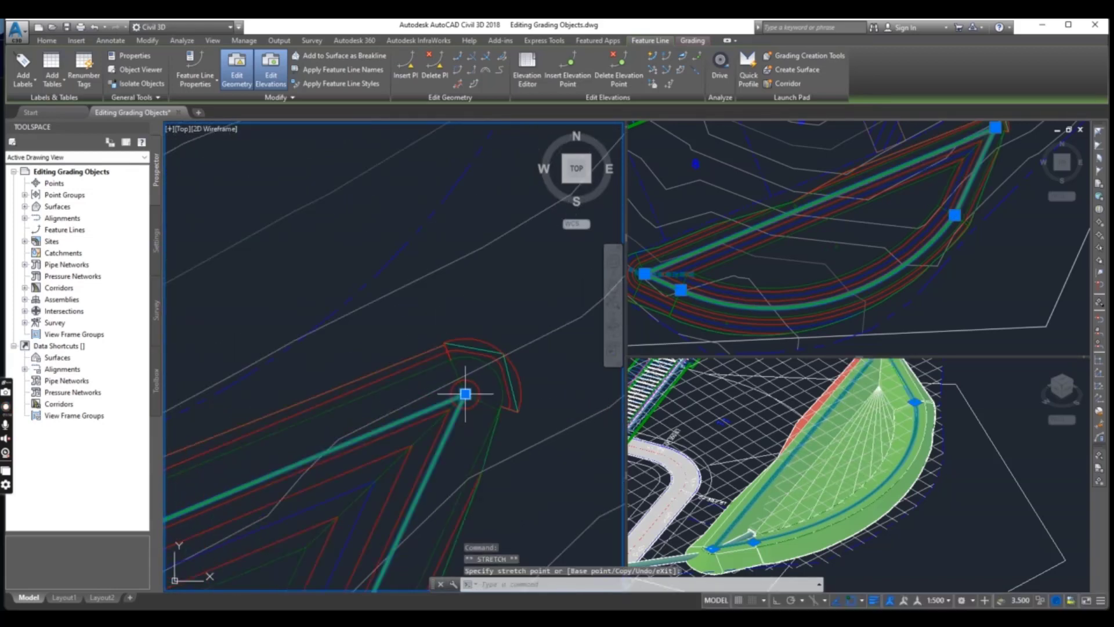
# Examine how the pond's slopes and contours follow the stretched corner, and inspect the rest of the basin outline
pyautogui.scroll(-4, 439, 363)
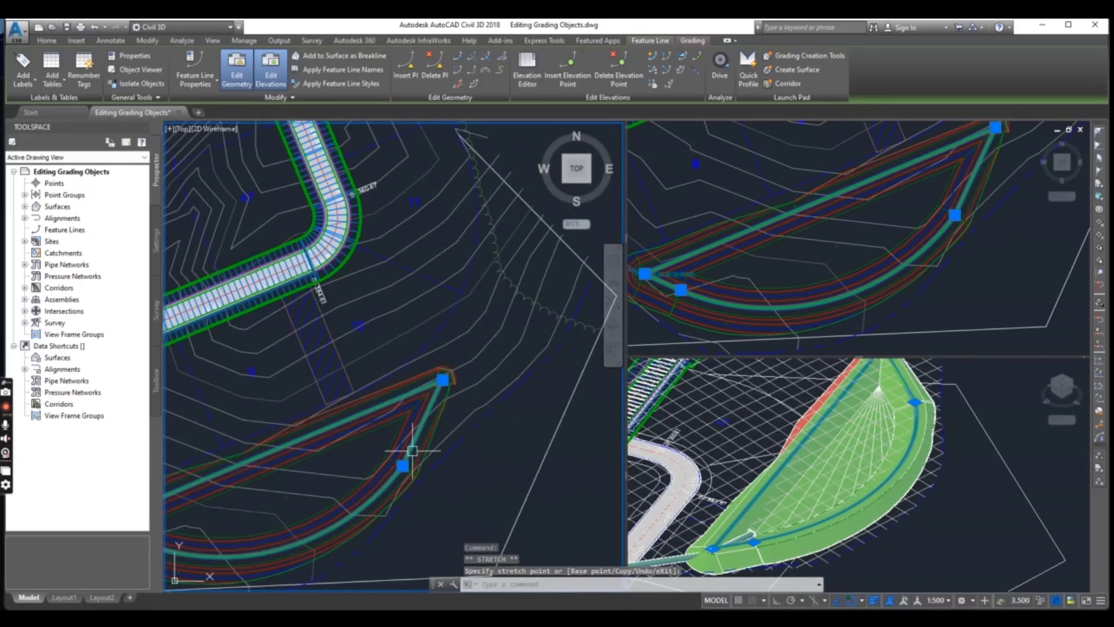
pyautogui.moveTo(368, 454); pyautogui.dragTo(434, 397, button='middle')
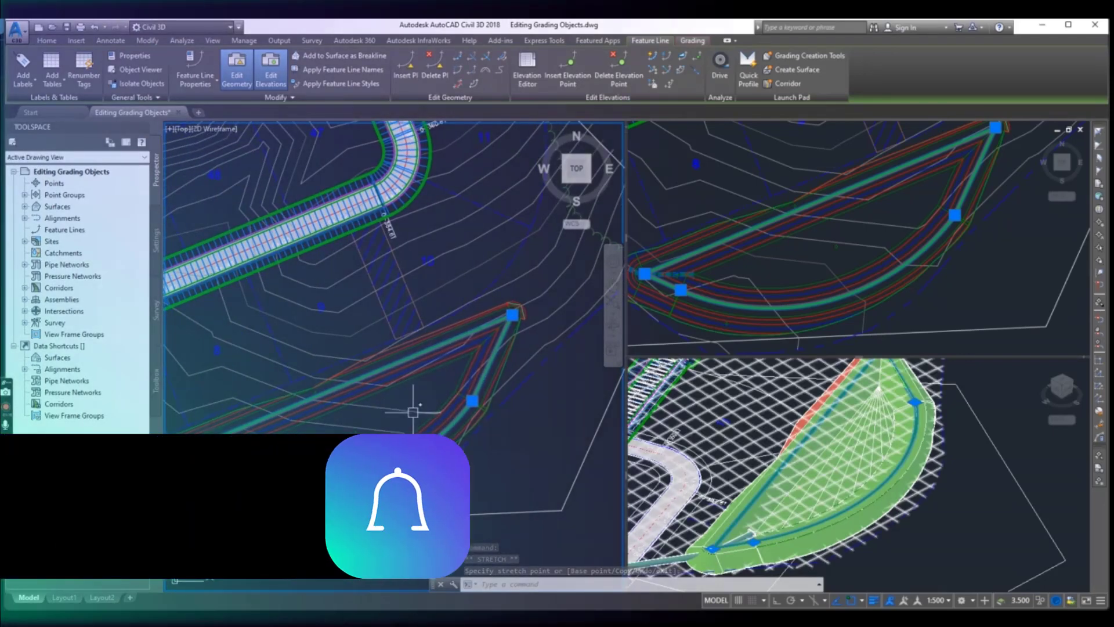
pyautogui.scroll(-2, 411, 406)
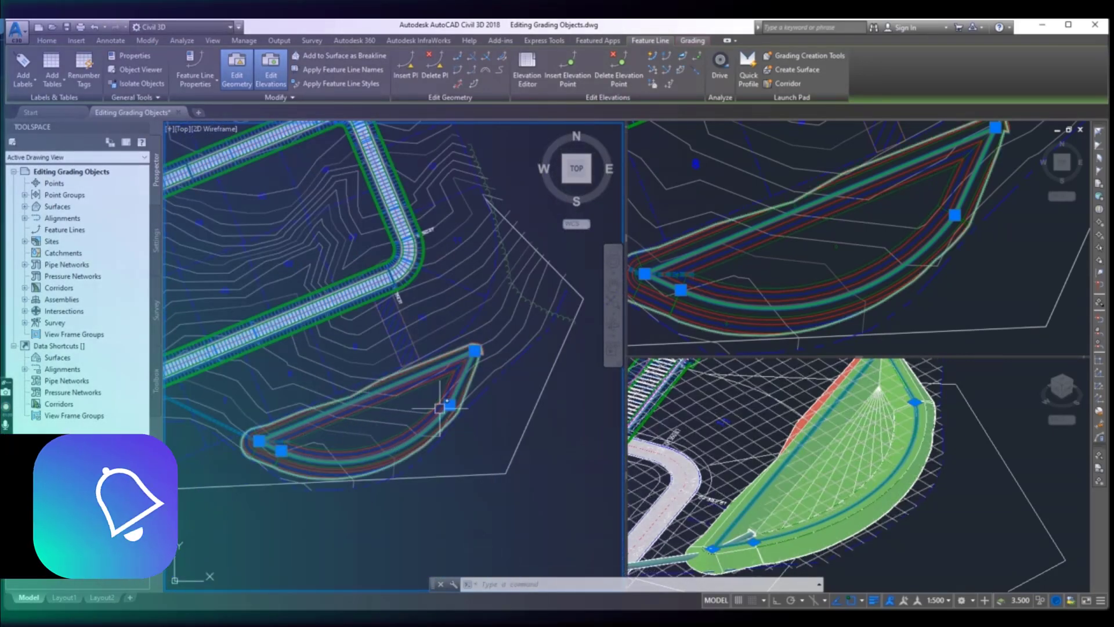
pyautogui.scroll(2, 406, 412)
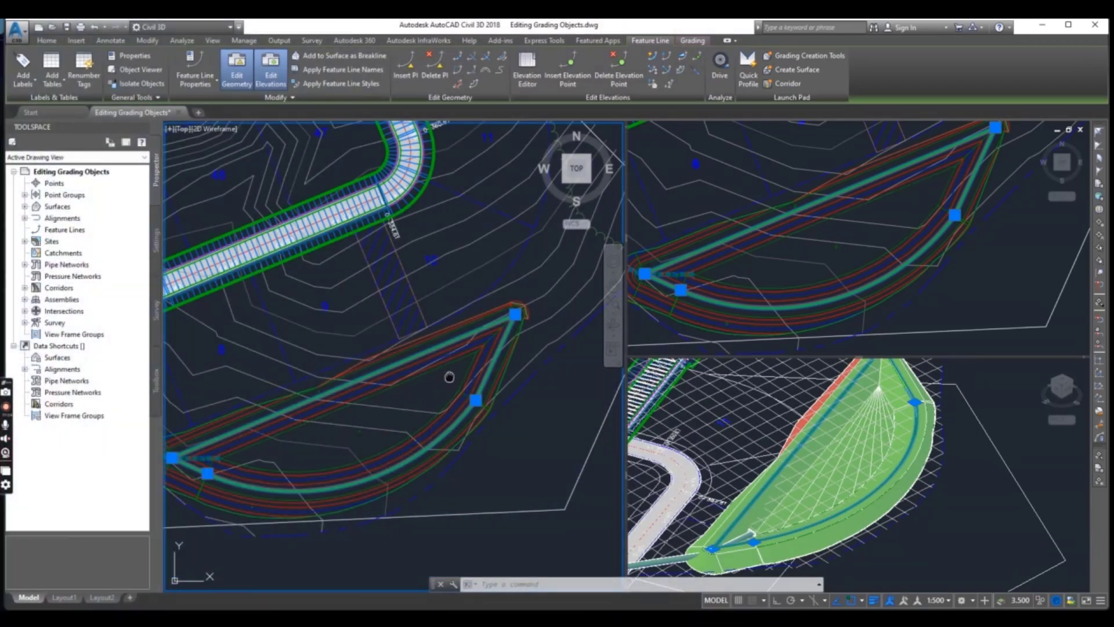
pyautogui.moveTo(511, 334); pyautogui.dragTo(480, 369, button='middle')
pyautogui.scroll(2, 481, 395)
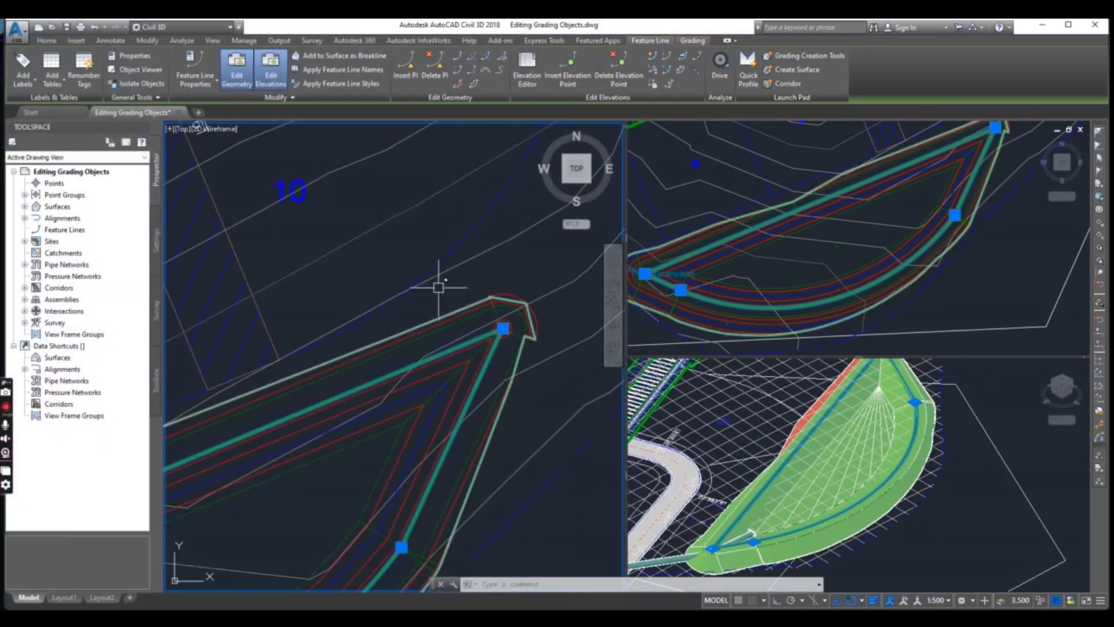
pyautogui.scroll(-2, 451, 353)
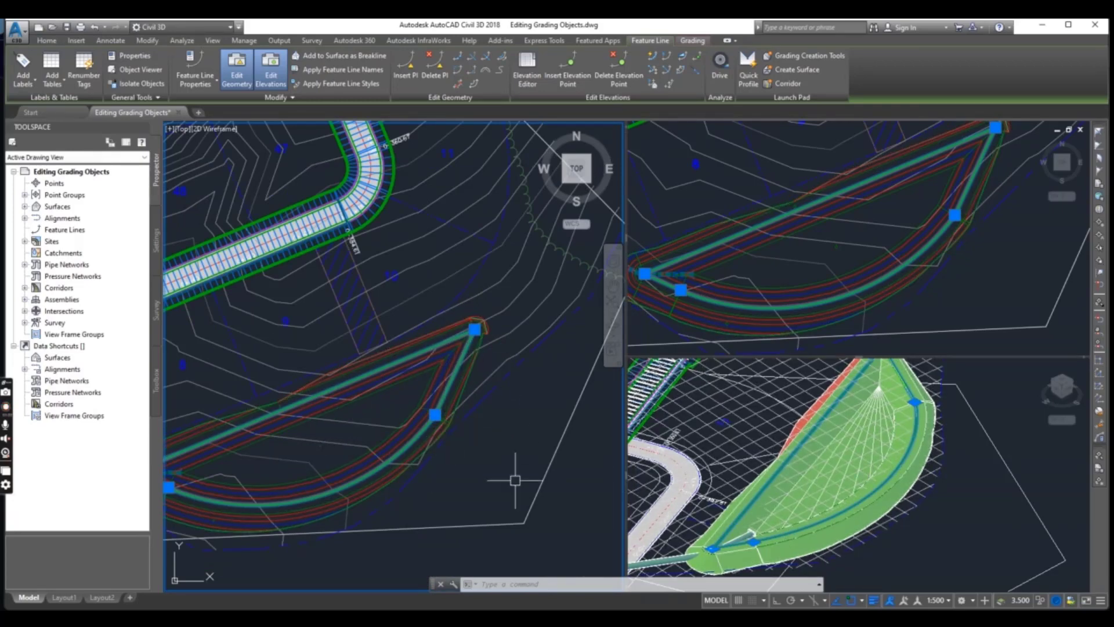
pyautogui.scroll(-2, 348, 429)
pyautogui.scroll(3, 449, 426)
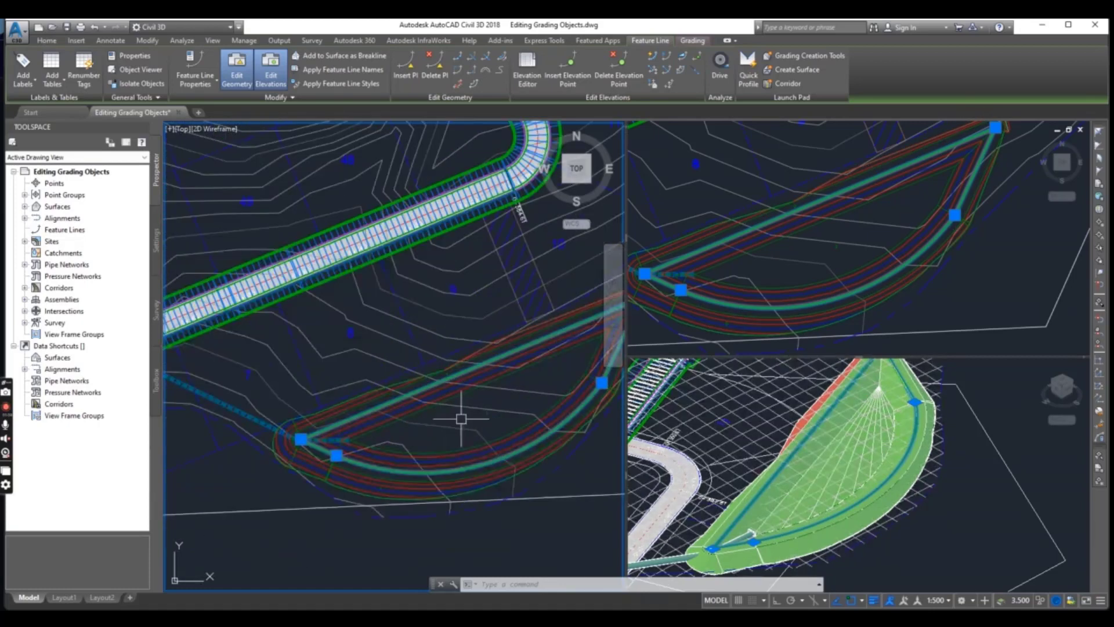
pyautogui.scroll(-1, 459, 418)
pyautogui.scroll(2, 409, 383)
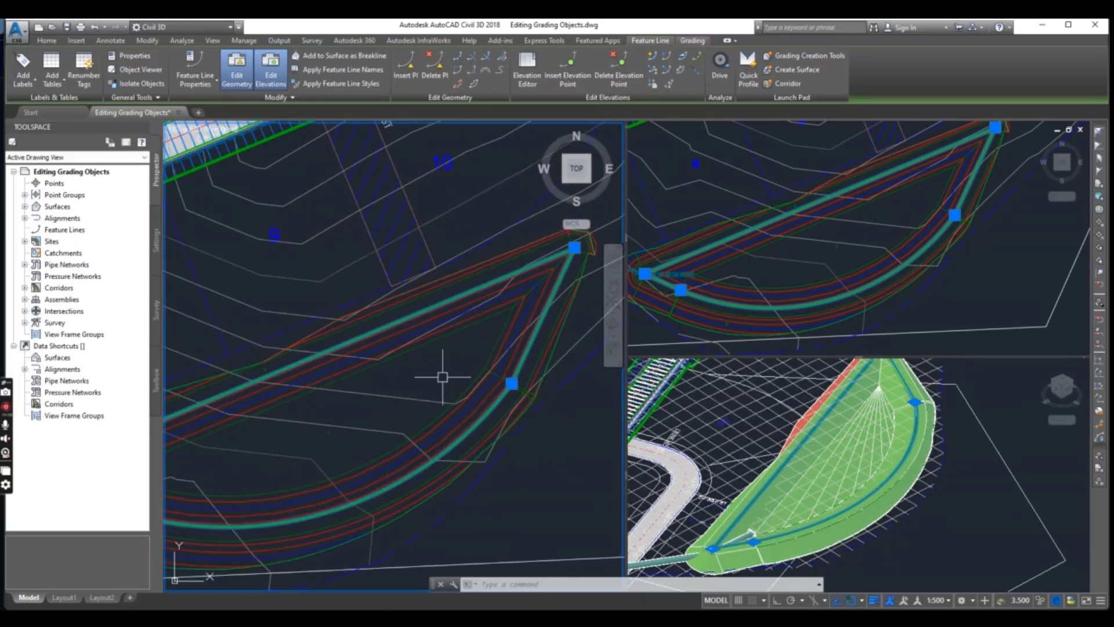
pyautogui.scroll(-4, 447, 376)
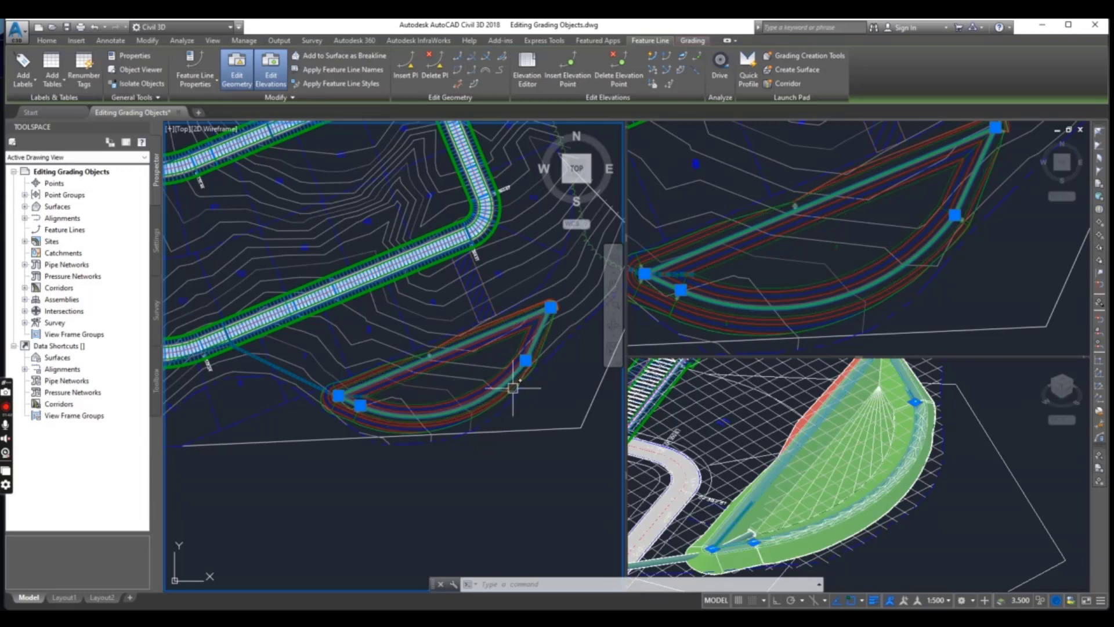
pyautogui.scroll(3, 522, 351)
pyautogui.moveTo(527, 356); pyautogui.dragTo(456, 371, button='middle')
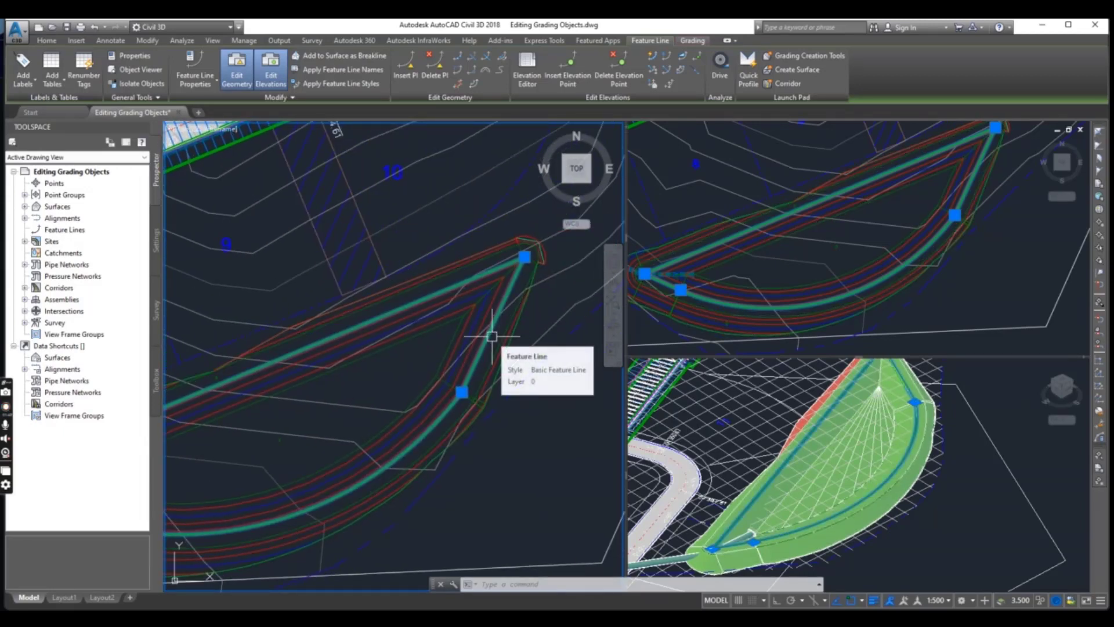
# Reselect the pond's feature line and lower it with Raise/Lower, using an elevation difference of -0.3 m
pyautogui.press('Escape')
pyautogui.press('Escape')
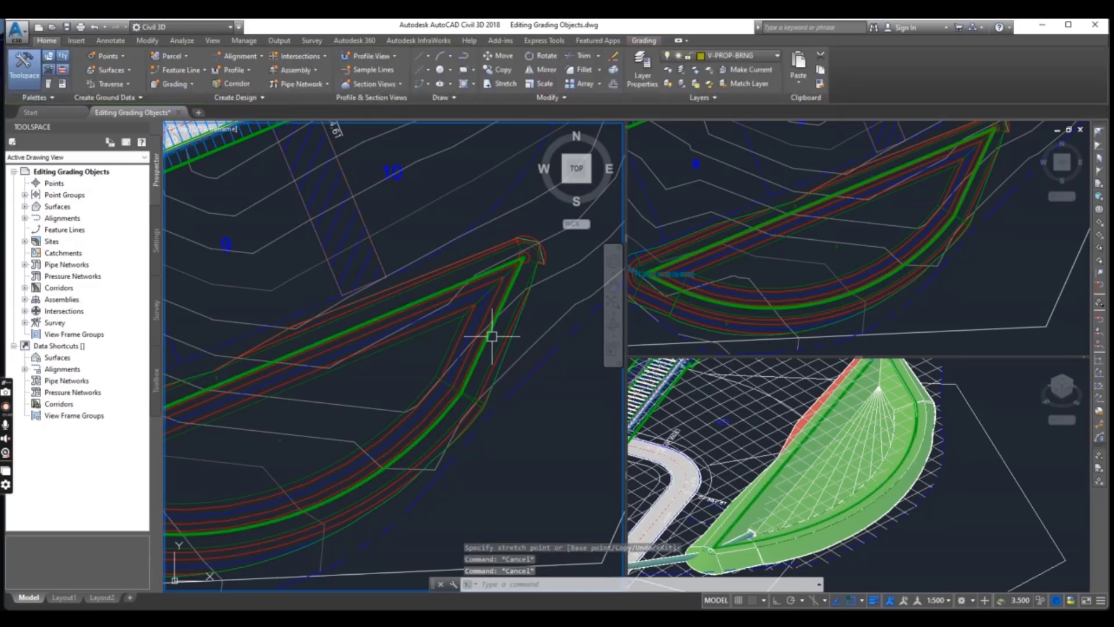
pyautogui.click(492, 336)
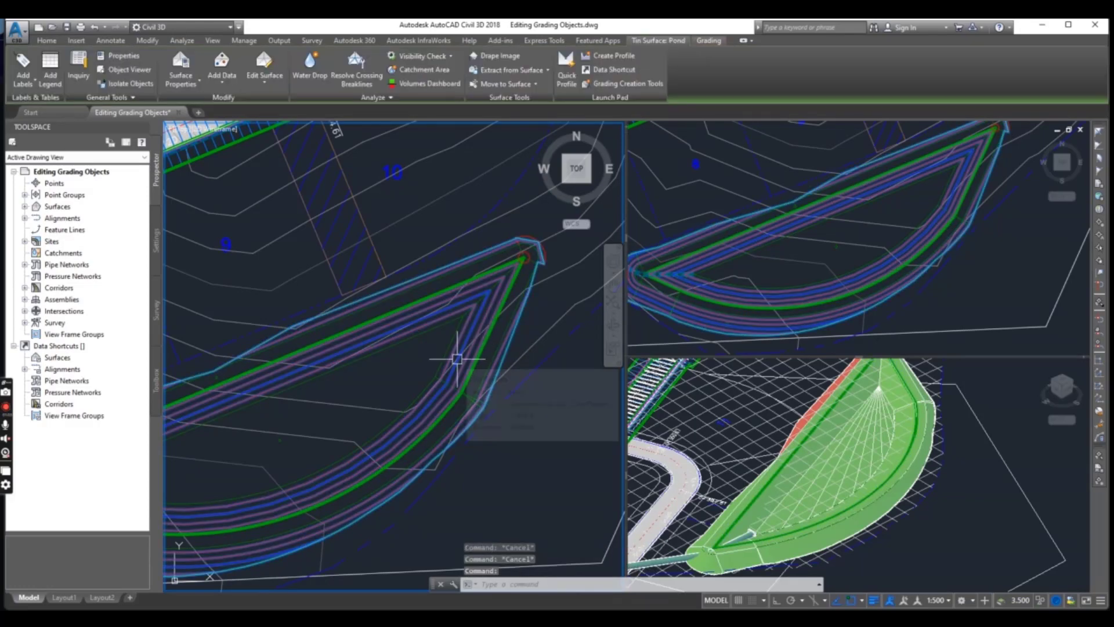
pyautogui.press('Escape')
pyautogui.scroll(4, 481, 351)
pyautogui.click(481, 351)
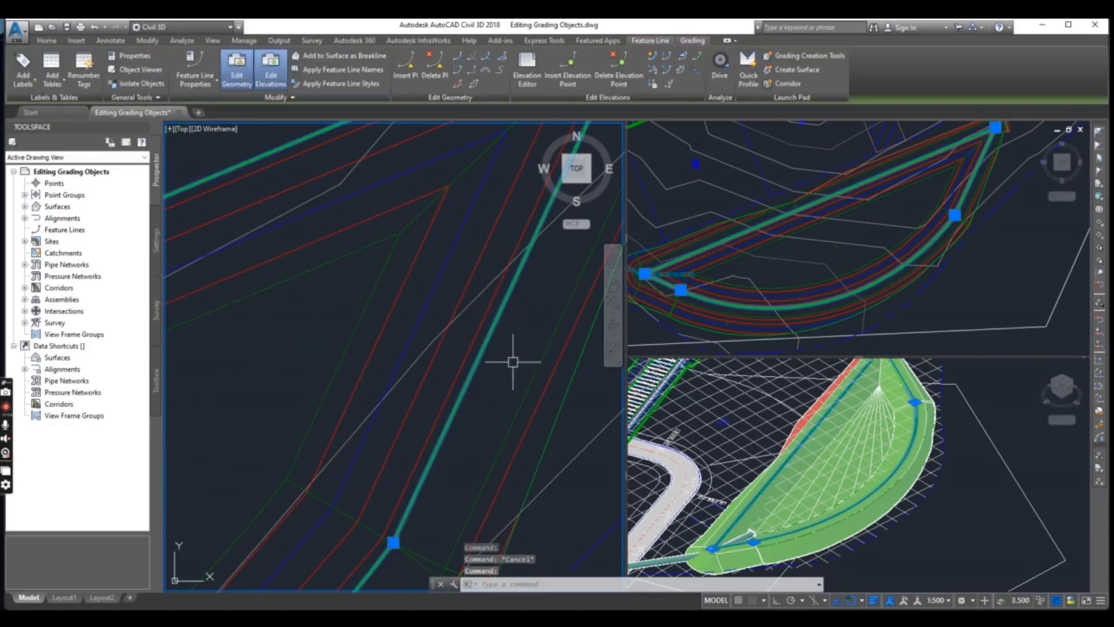
pyautogui.scroll(-6, 488, 357)
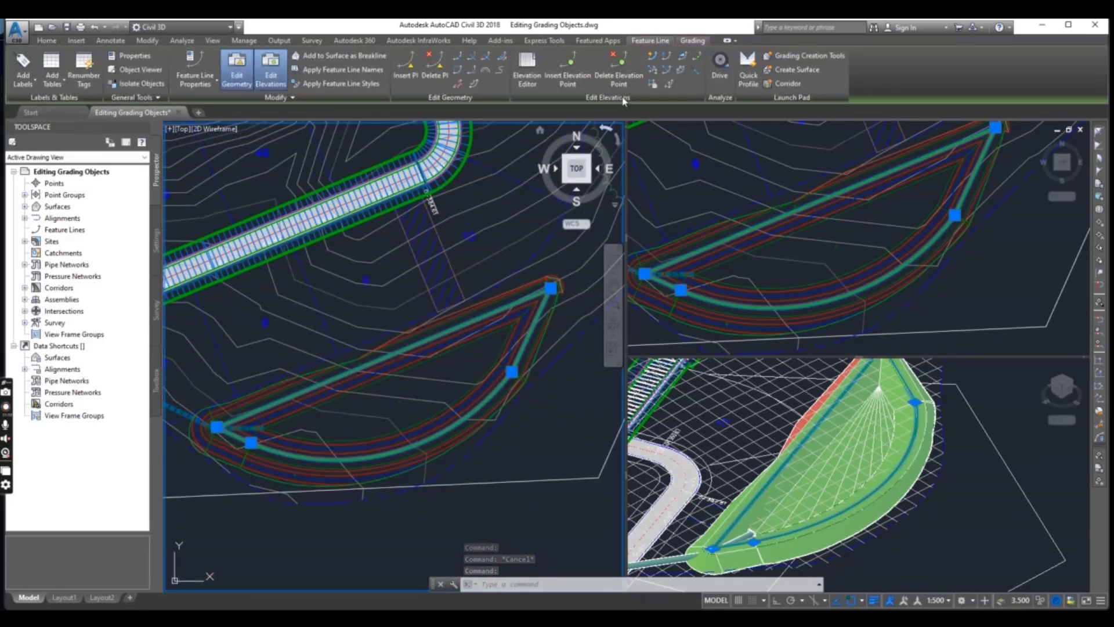
pyautogui.click(668, 84)
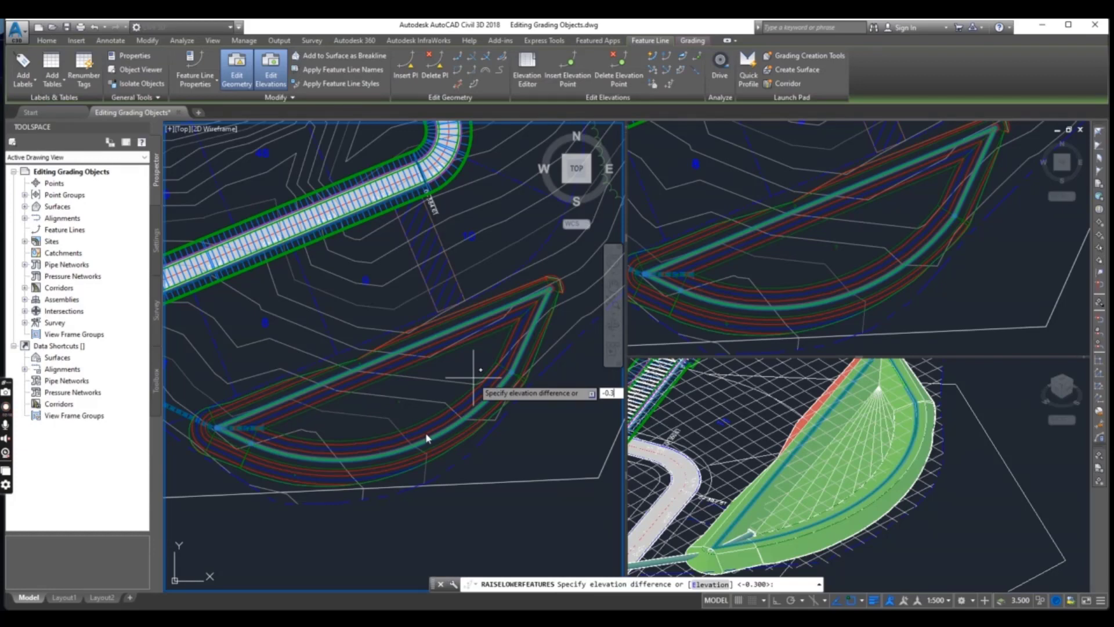
pyautogui.press('Return')
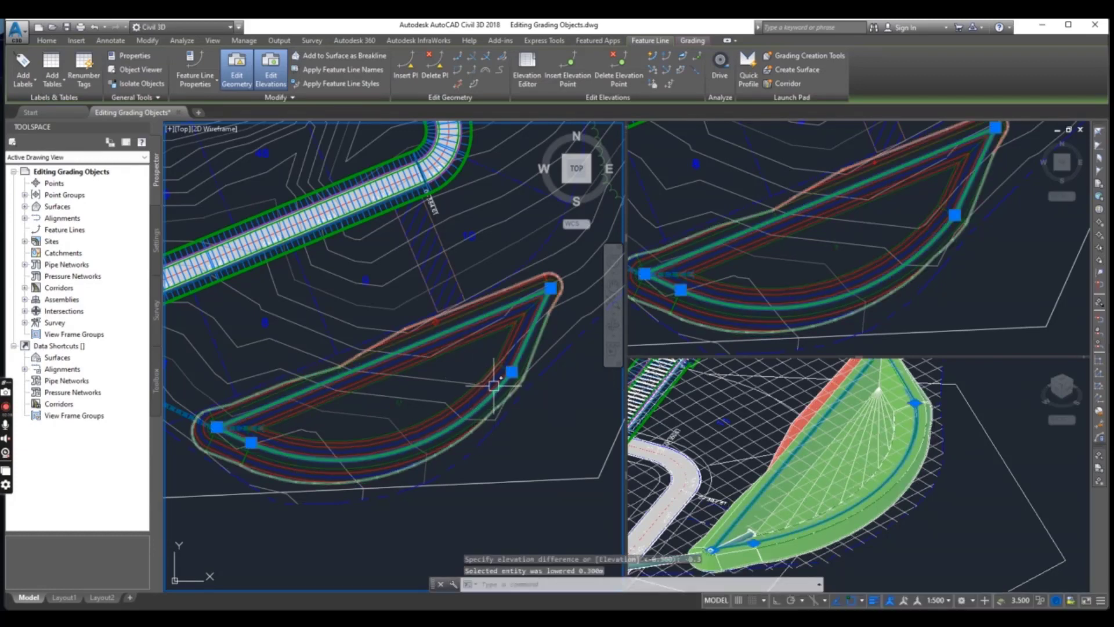
pyautogui.scroll(2, 466, 396)
pyautogui.scroll(-2, 474, 428)
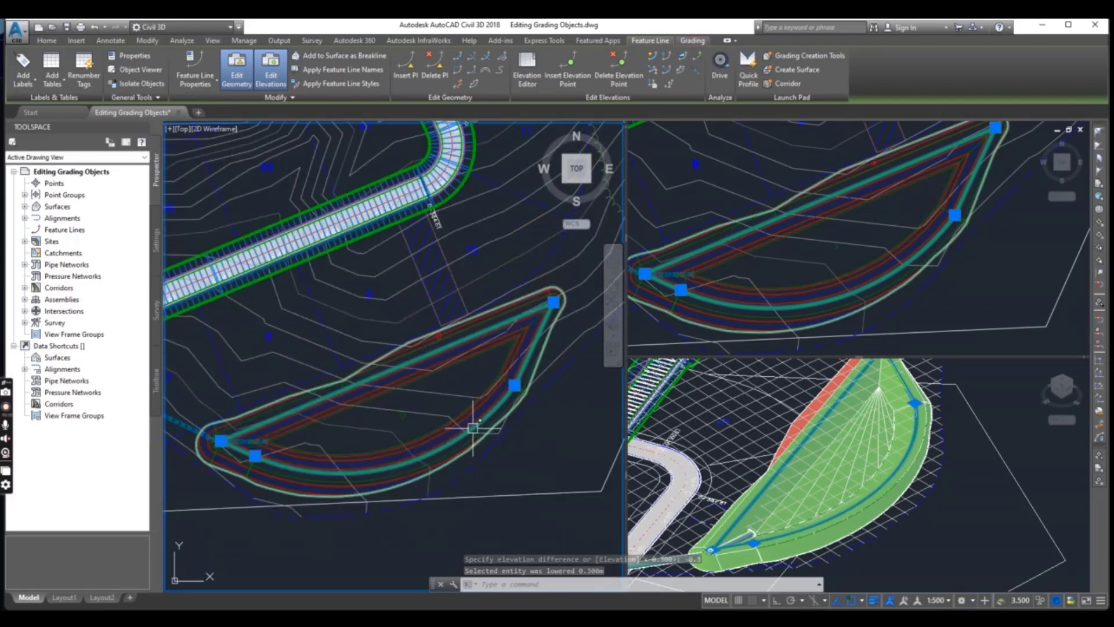
pyautogui.scroll(2, 472, 419)
pyautogui.scroll(-1, 486, 413)
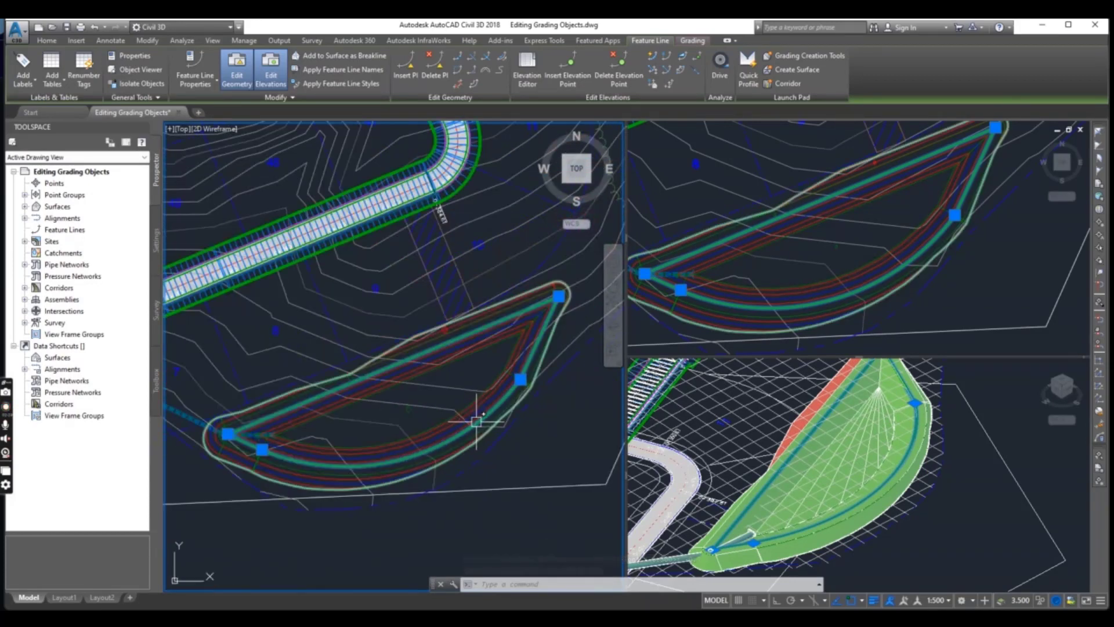
# Examine the pond's slopes and contours around the lowered feature line in plan view, and clear the selection
pyautogui.scroll(2, 481, 423)
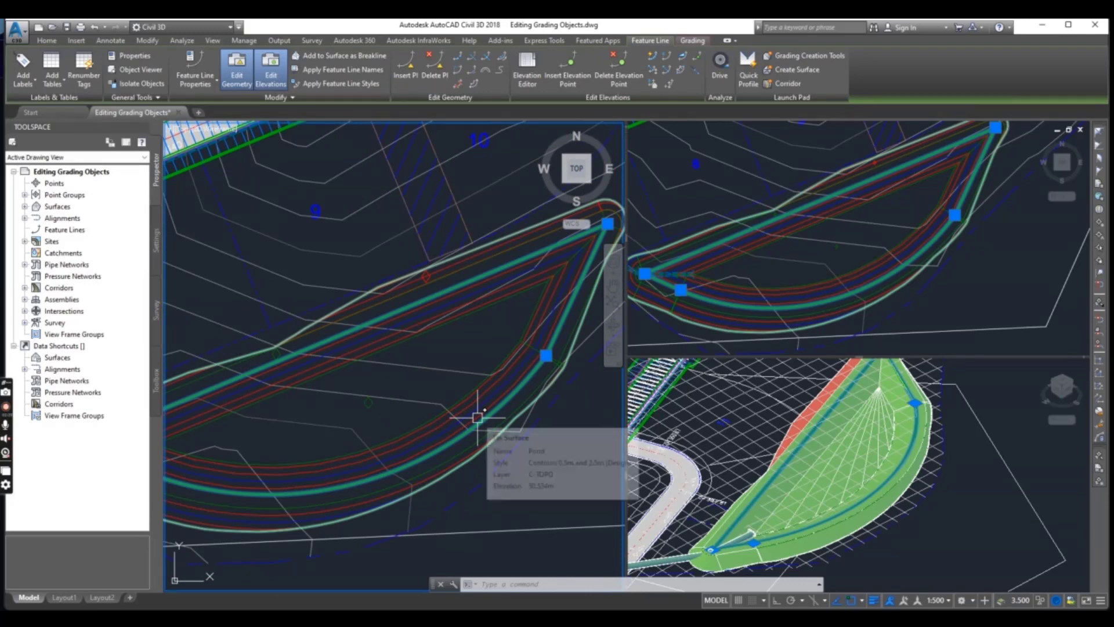
pyautogui.scroll(-1, 435, 398)
pyautogui.scroll(-1, 448, 398)
pyautogui.scroll(-1, 410, 377)
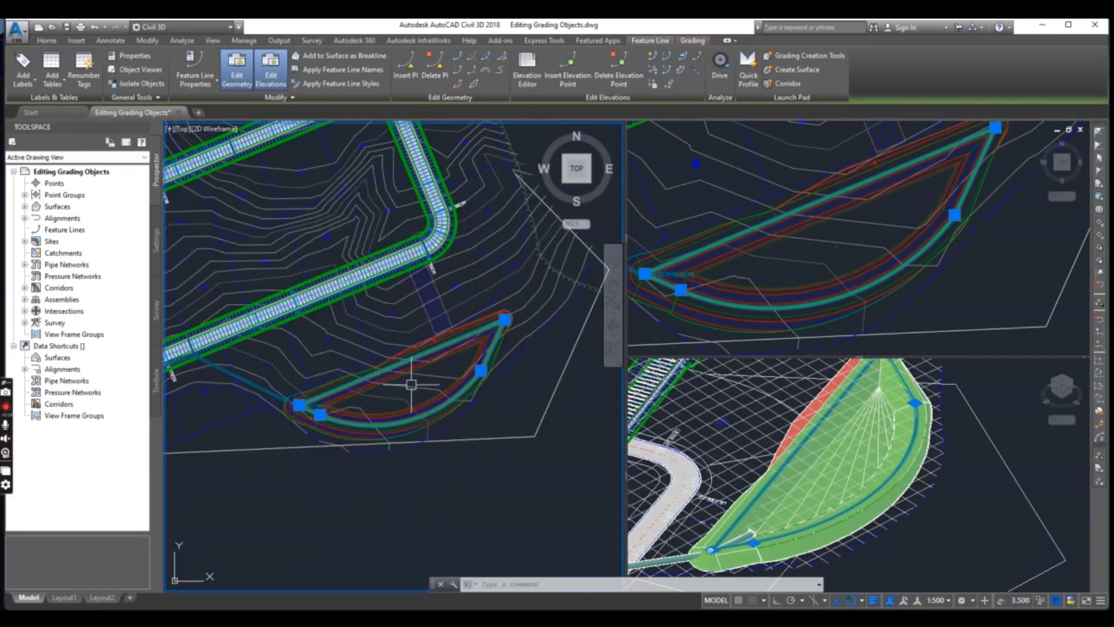
pyautogui.scroll(3, 426, 385)
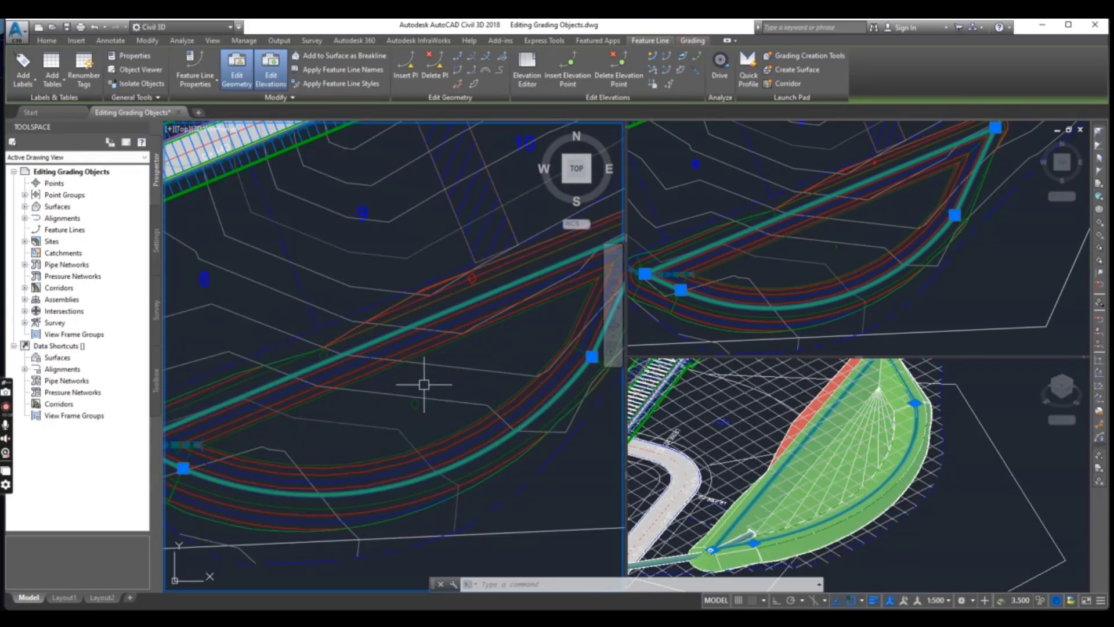
pyautogui.scroll(-1, 455, 378)
pyautogui.scroll(1, 459, 378)
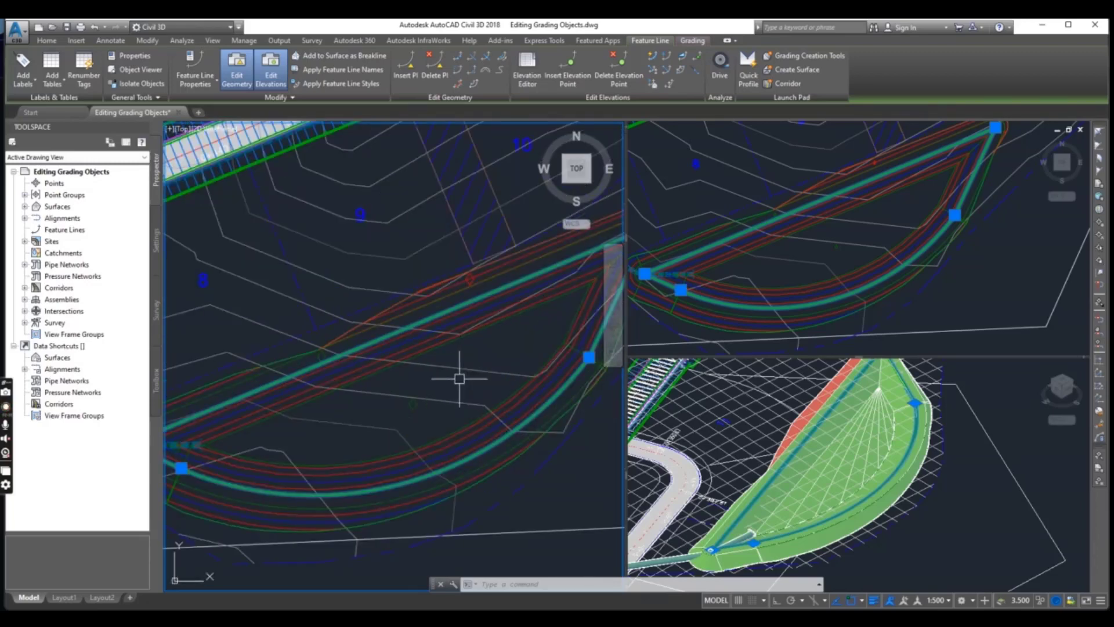
pyautogui.moveTo(455, 381)
pyautogui.scroll(-4, 481, 400)
pyautogui.scroll(2, 455, 403)
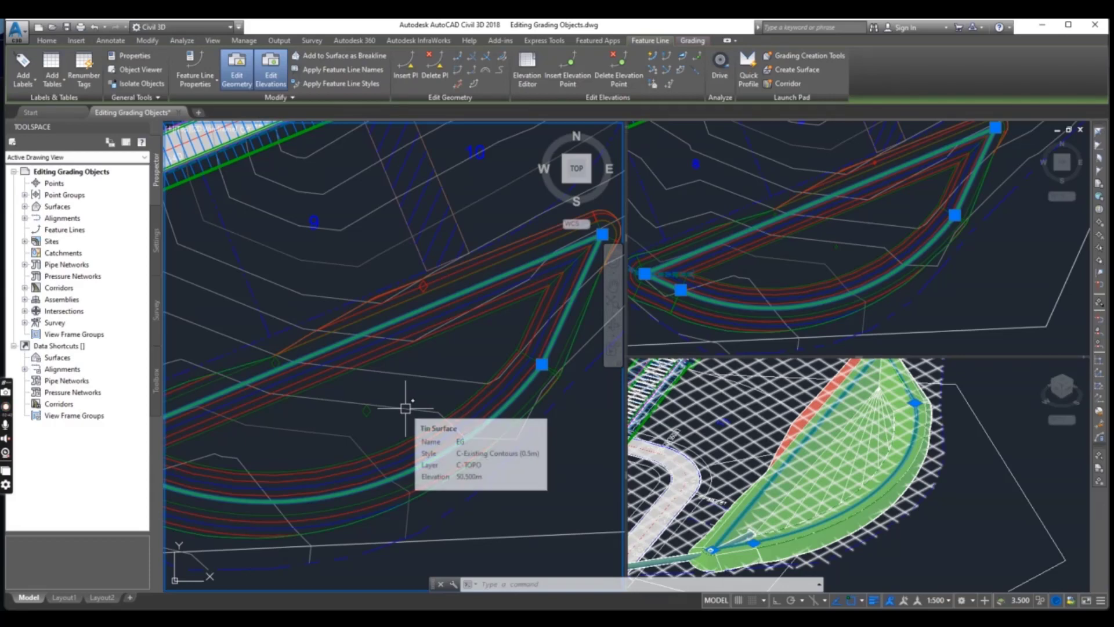
pyautogui.press('Escape')
pyautogui.press('Escape')
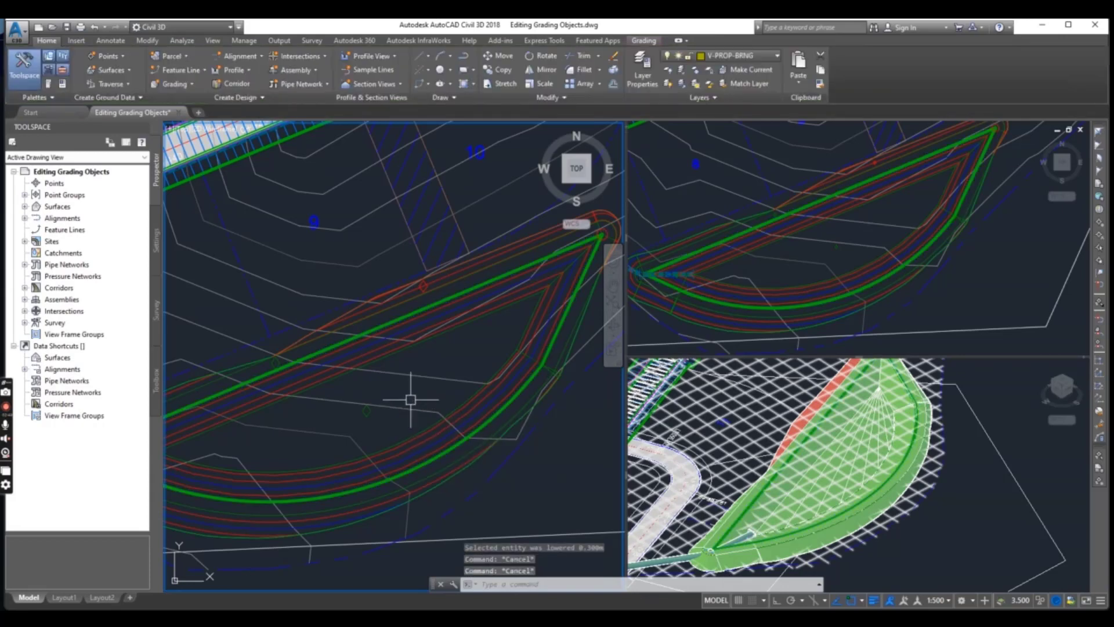
# Edit the grading on the inner side of the pond's feature line, using relative elevation -1.83 m and a 3:1 slope
pyautogui.click(158, 40)
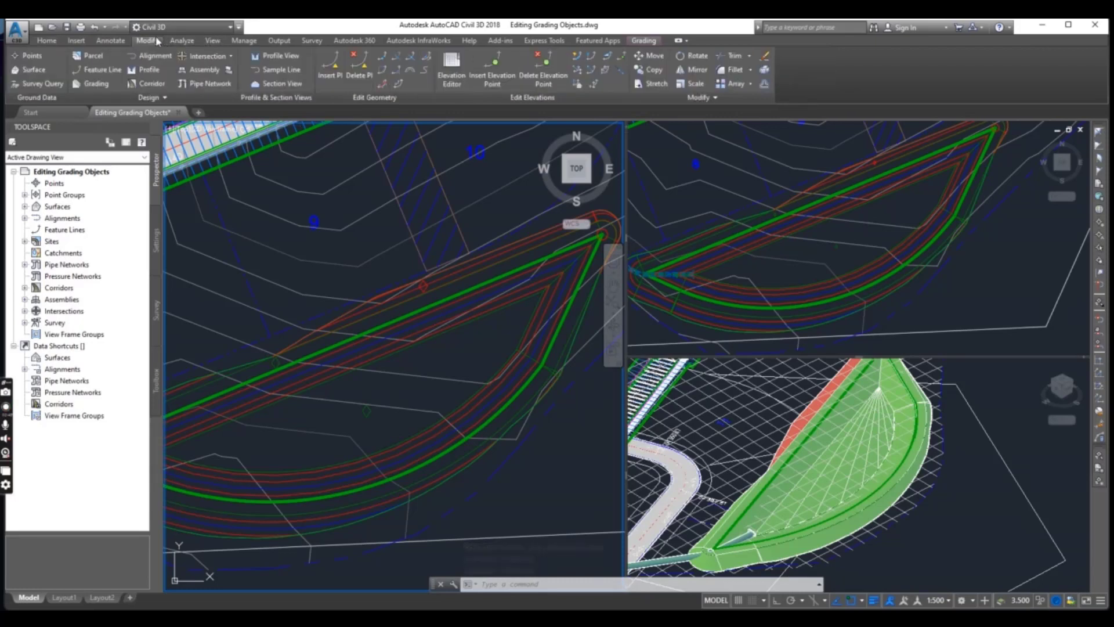
pyautogui.click(95, 84)
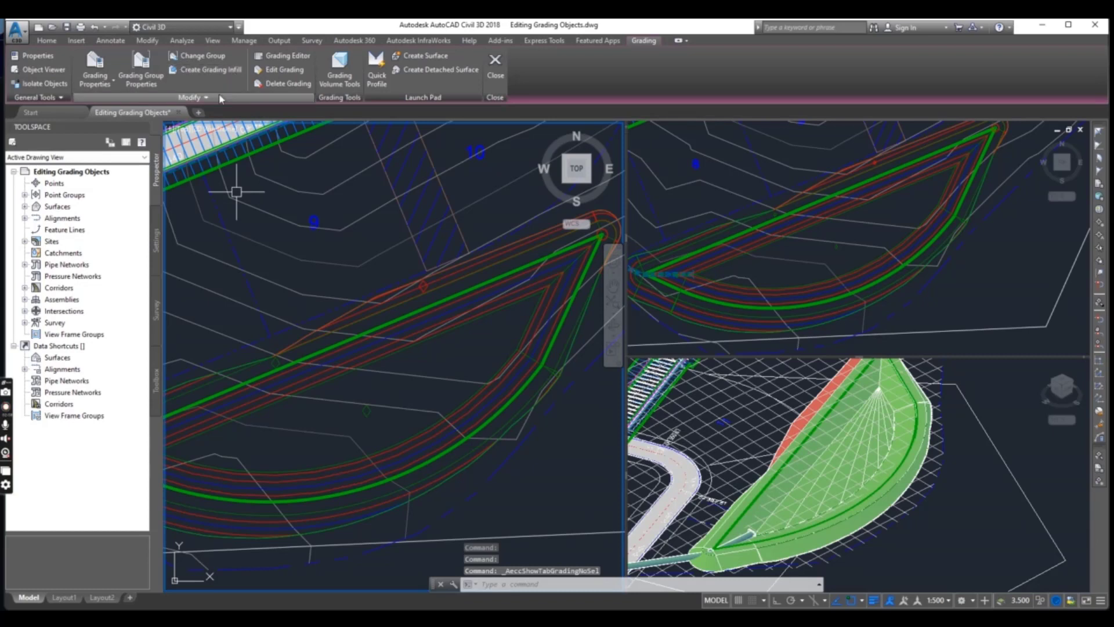
pyautogui.click(291, 75)
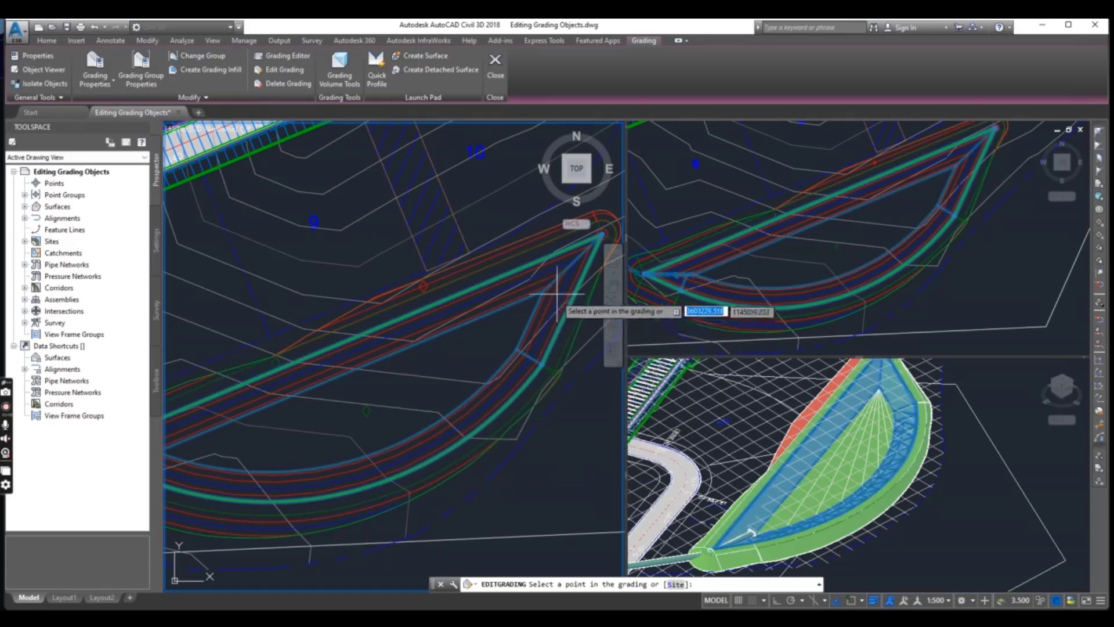
pyautogui.moveTo(366, 354)
pyautogui.mouseDown(button='middle')
pyautogui.moveTo(439, 304)
pyautogui.moveTo(370, 341)
pyautogui.mouseUp(button='middle')
pyautogui.scroll(4, 404, 318)
pyautogui.scroll(-4, 428, 311)
pyautogui.scroll(4, 398, 323)
pyautogui.scroll(-4, 393, 325)
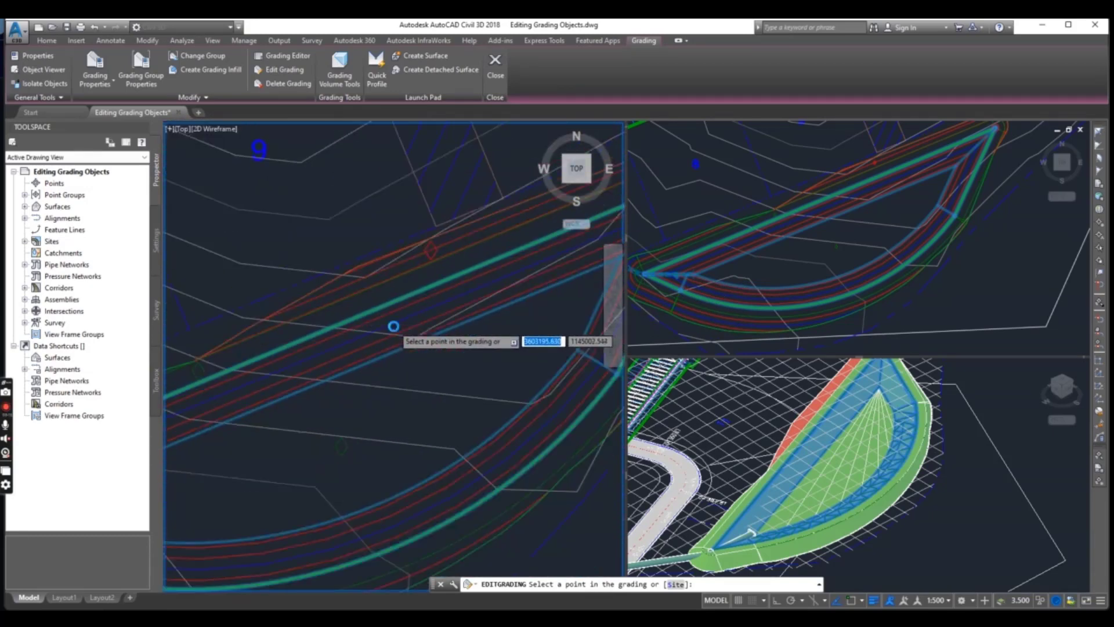
pyautogui.scroll(2, 355, 336)
pyautogui.scroll(-4, 348, 345)
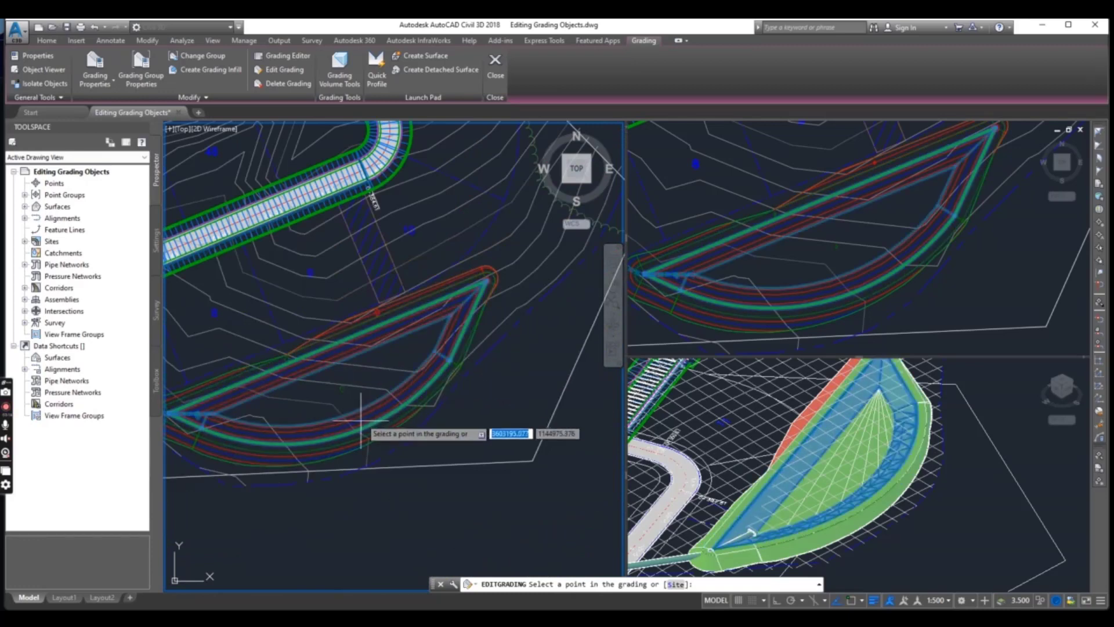
pyautogui.scroll(4, 412, 403)
pyautogui.click(413, 395)
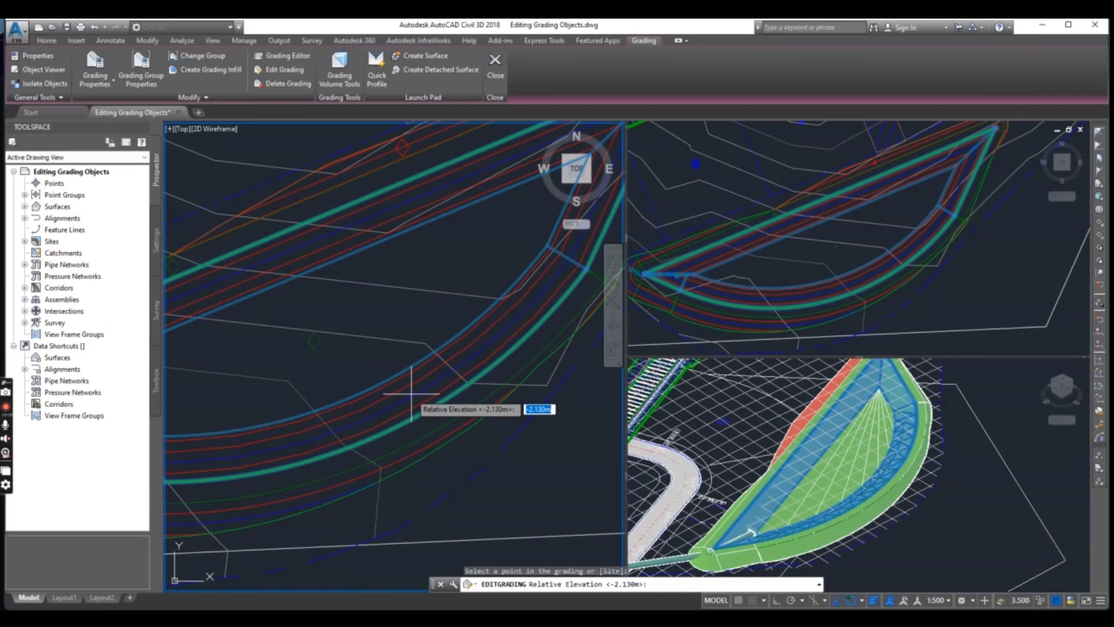
pyautogui.scroll(-2, 412, 395)
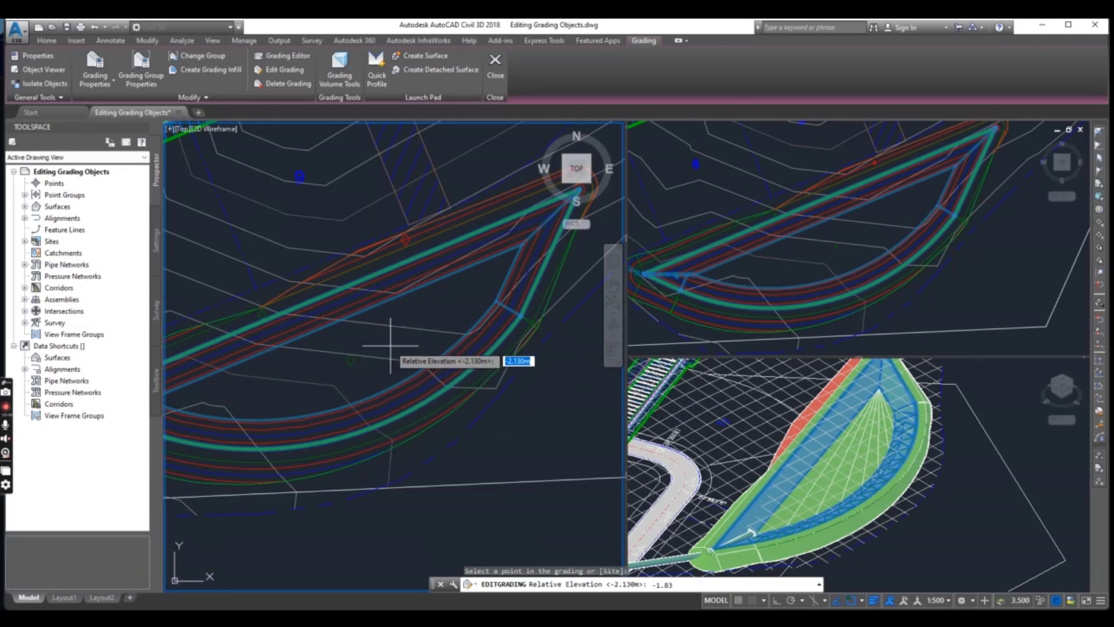
pyautogui.press('Return')
pyautogui.press('Return')
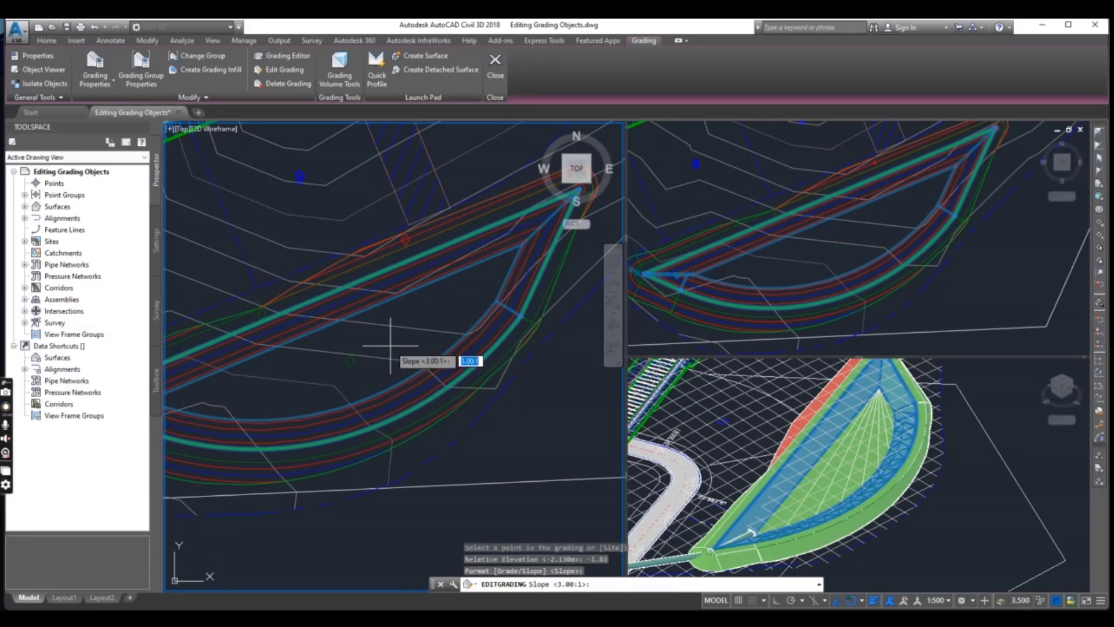
pyautogui.press('Return')
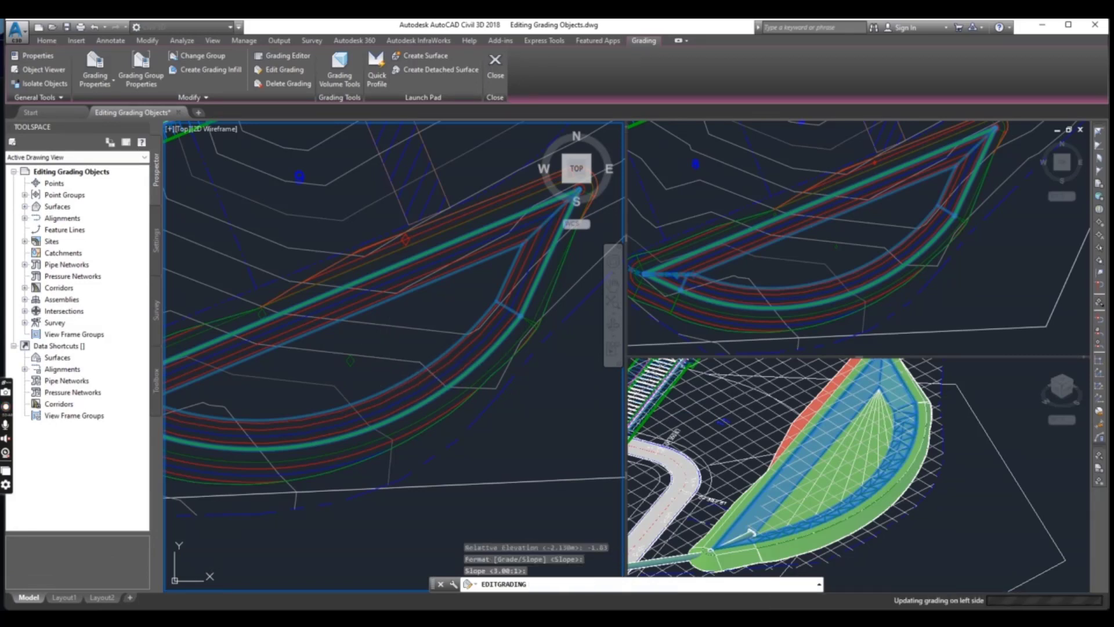
pyautogui.scroll(-3, 390, 345)
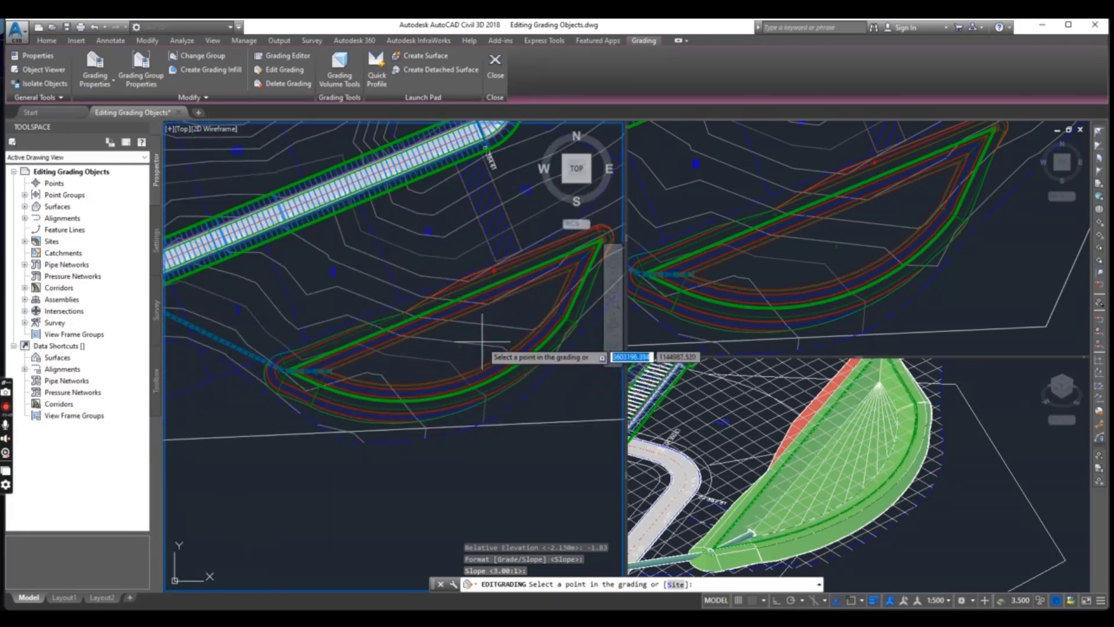
pyautogui.scroll(3, 482, 338)
pyautogui.moveTo(483, 342); pyautogui.dragTo(403, 365, button='middle')
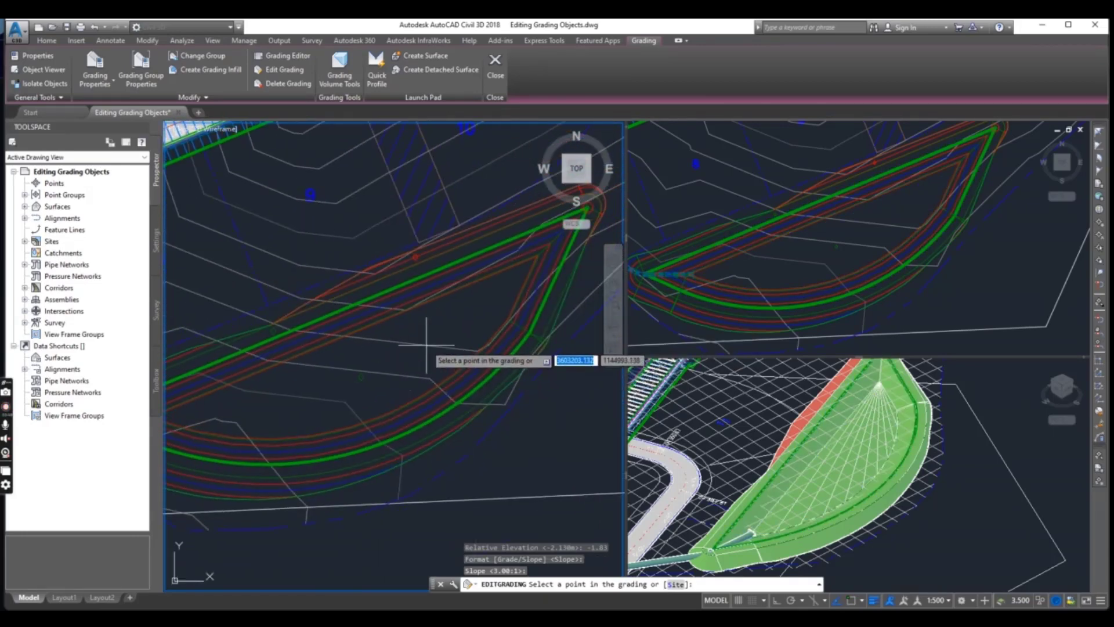
pyautogui.scroll(-3, 427, 345)
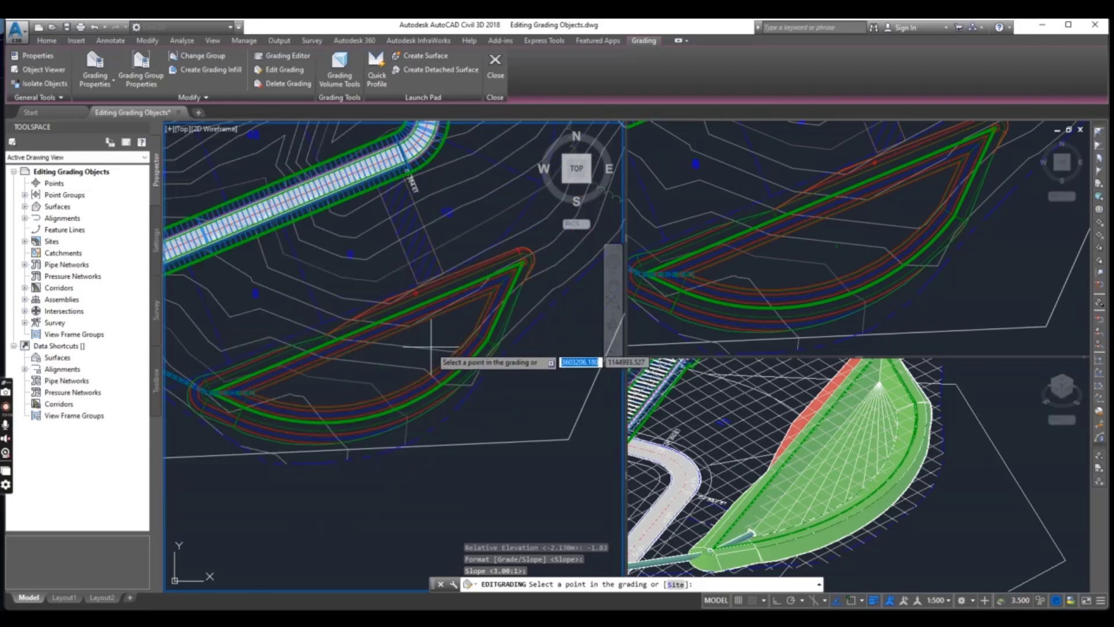
pyautogui.press('Escape')
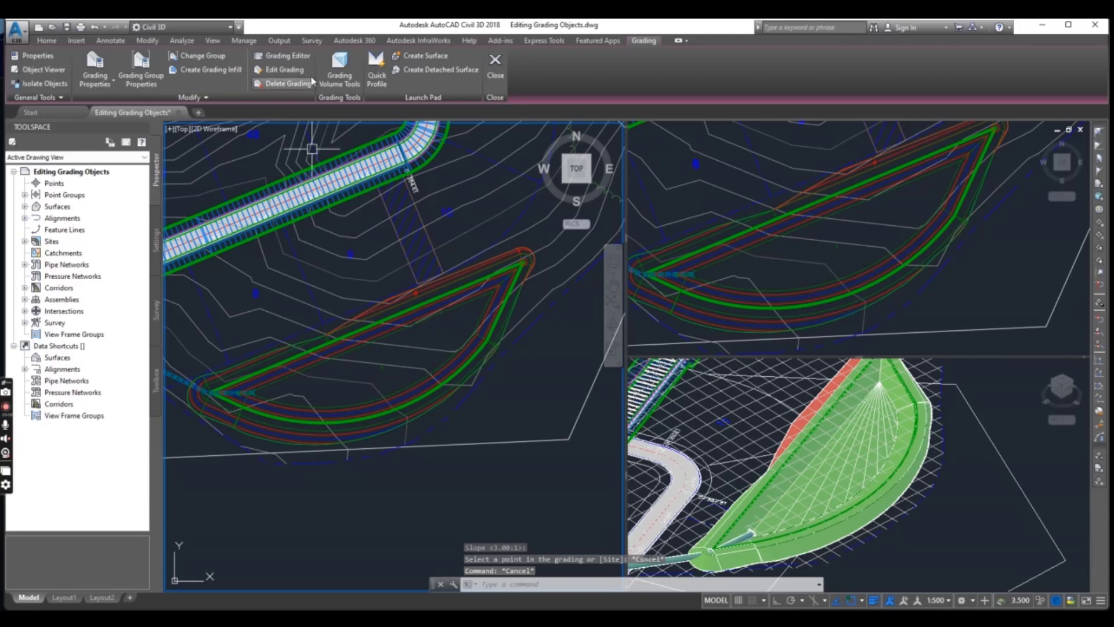
# Edit the grading band just outside the pond's feature line, using a distance of 3.6 m and a 50:1 slope
pyautogui.click(294, 70)
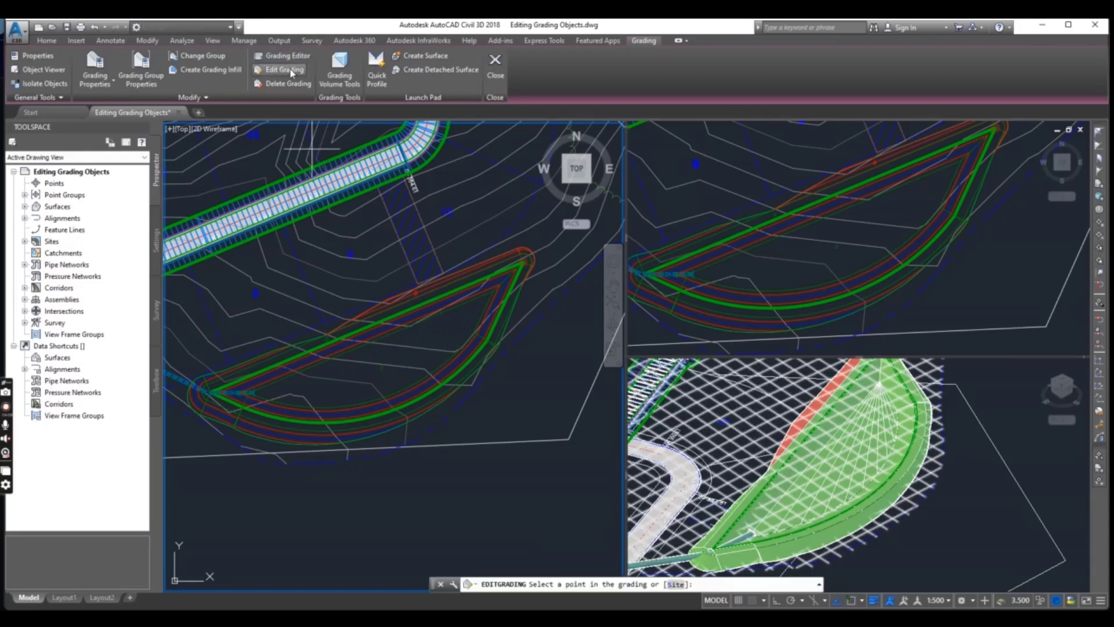
pyautogui.scroll(5, 425, 429)
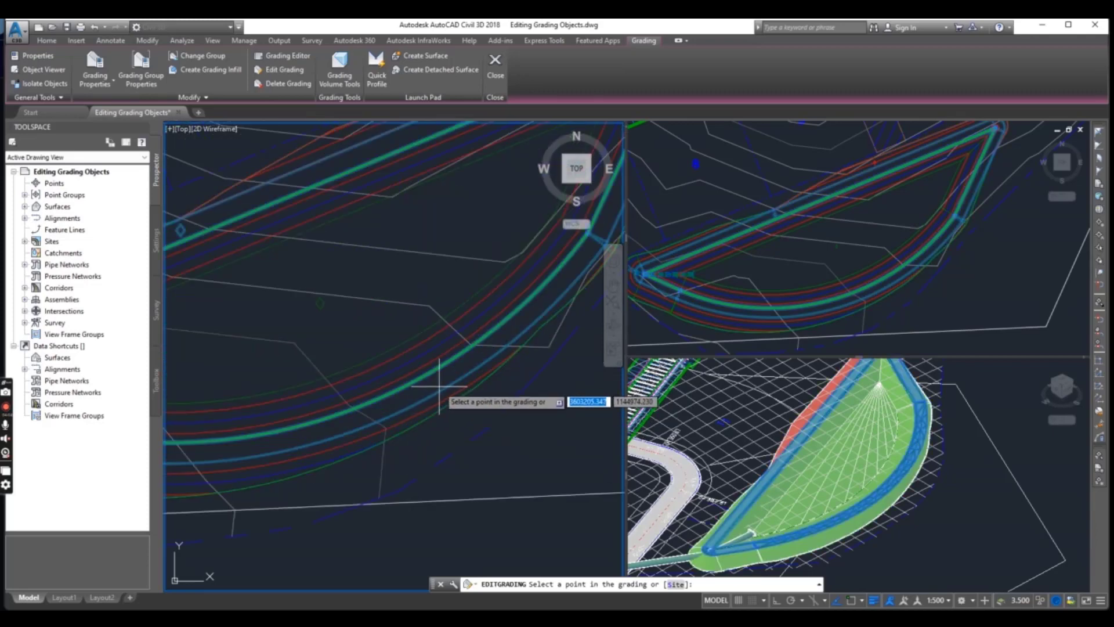
pyautogui.scroll(2, 439, 386)
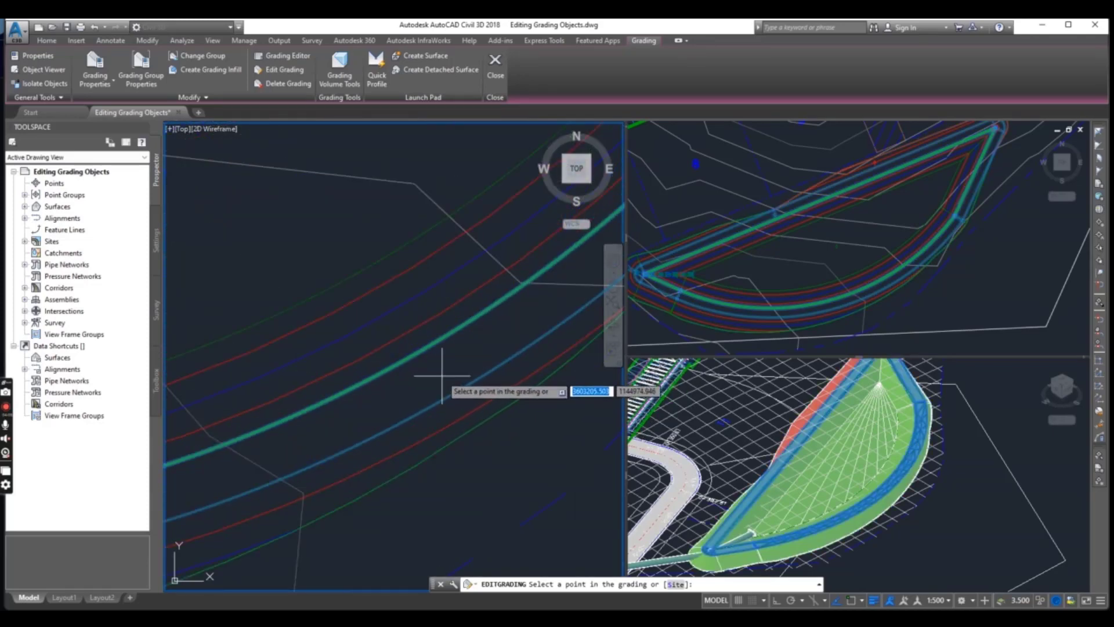
pyautogui.click(448, 368)
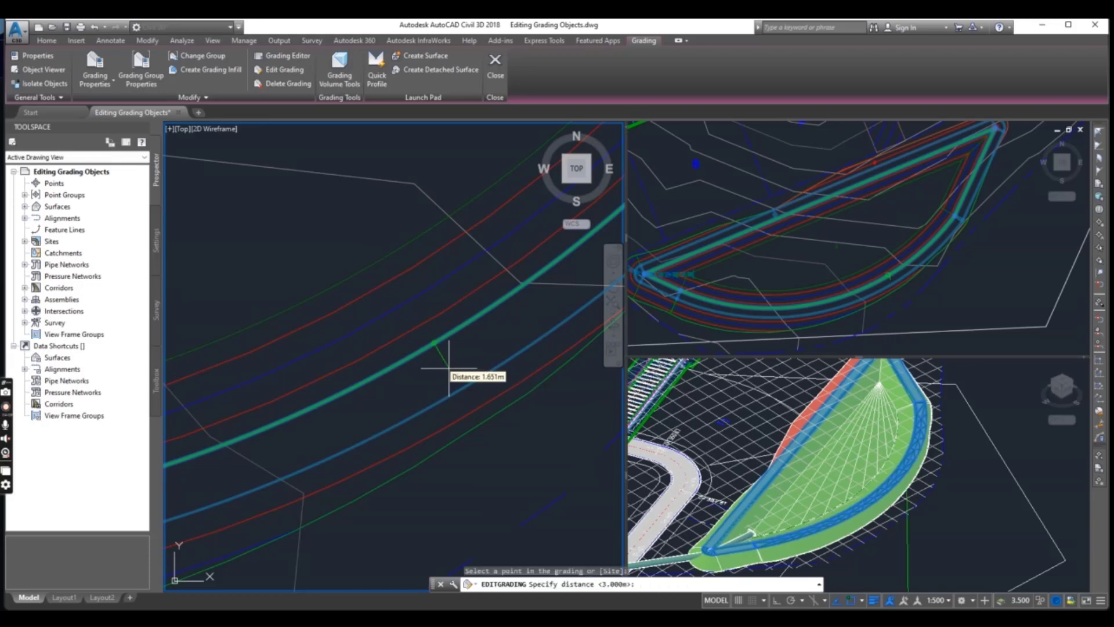
pyautogui.scroll(-3, 420, 385)
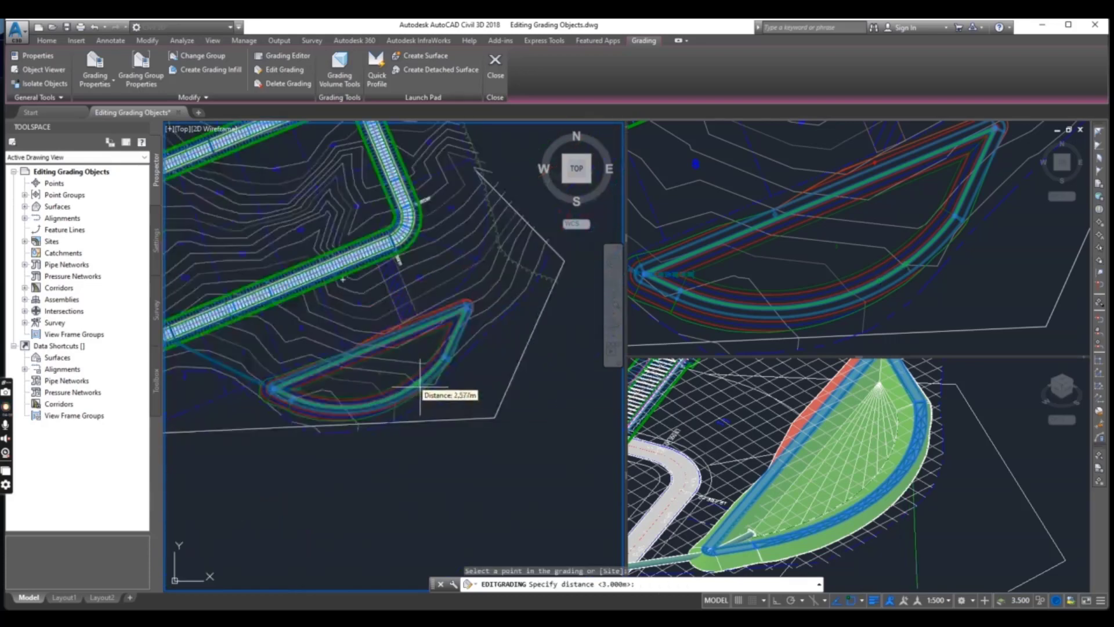
pyautogui.scroll(4, 420, 386)
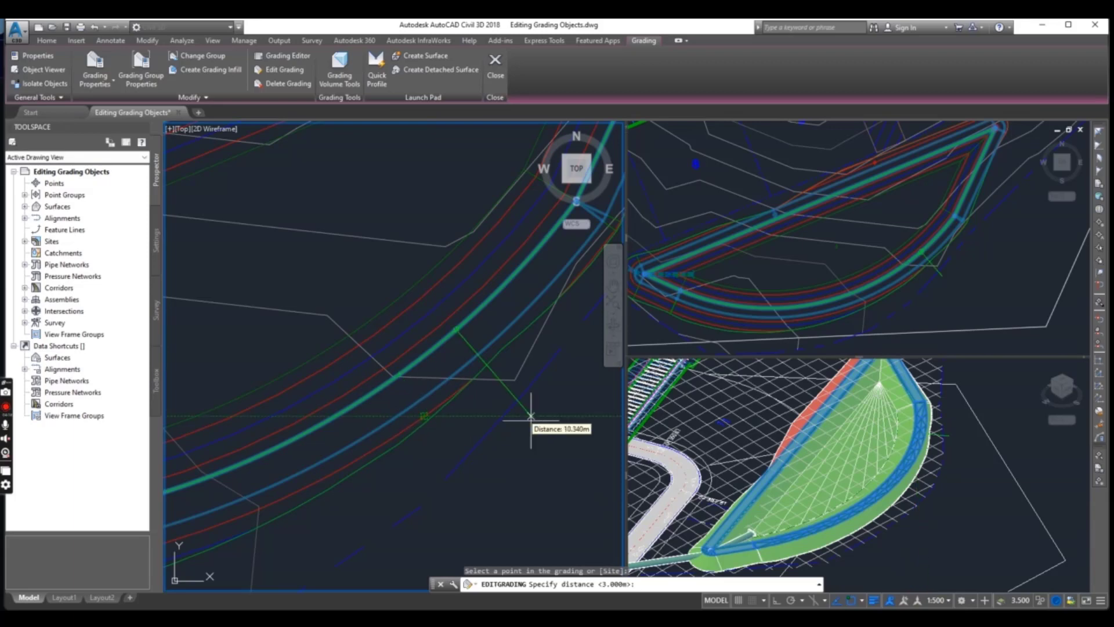
pyautogui.scroll(-3, 505, 427)
pyautogui.scroll(3, 461, 426)
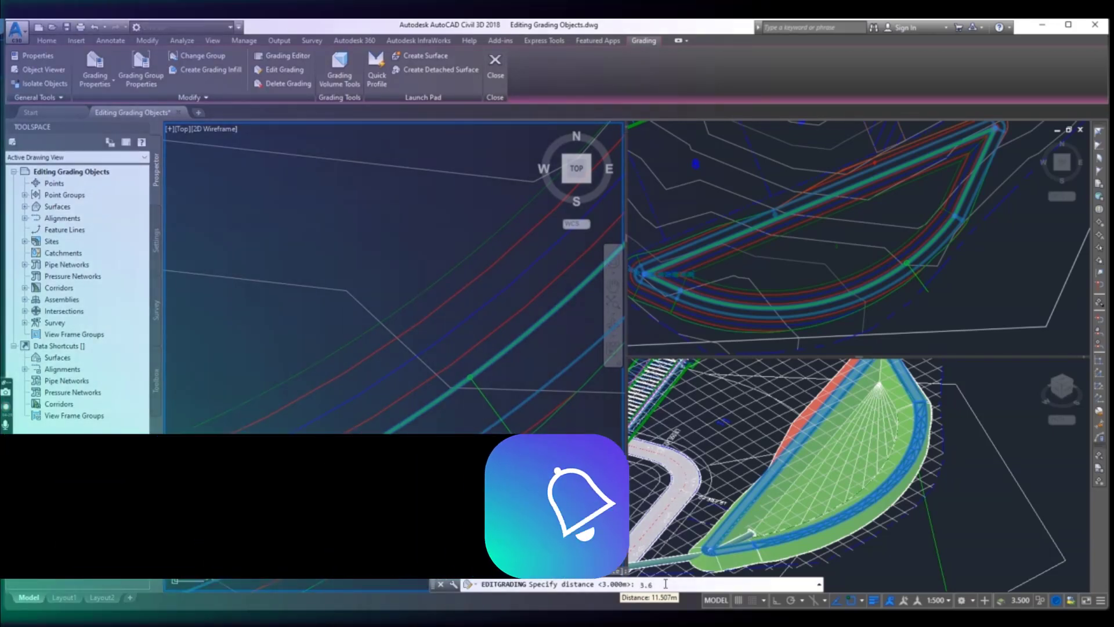
pyautogui.write('6')
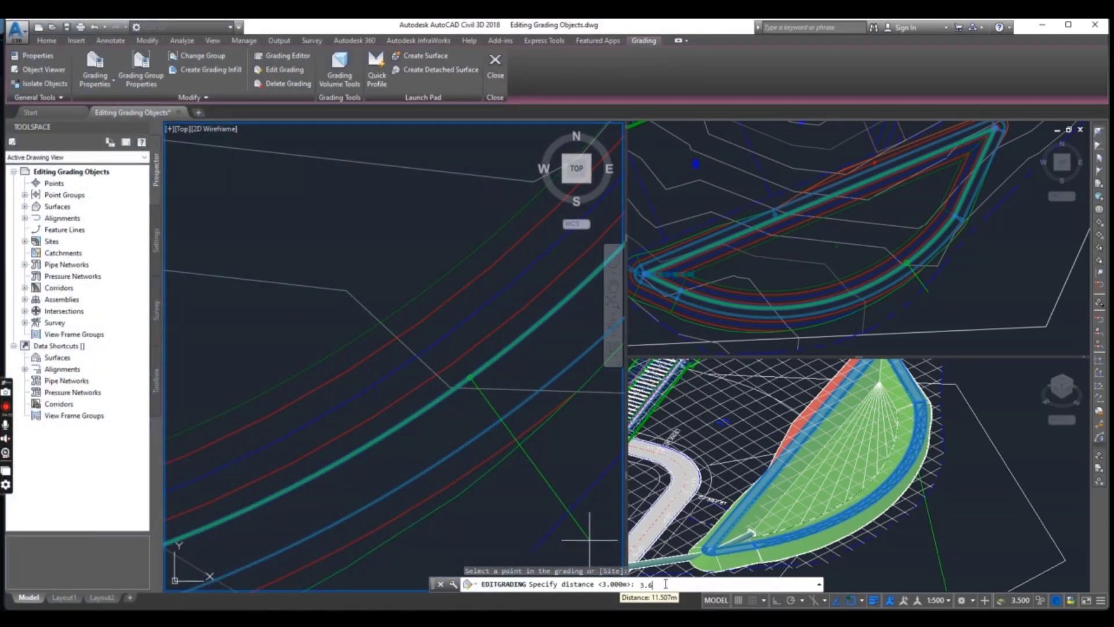
pyautogui.press('Return')
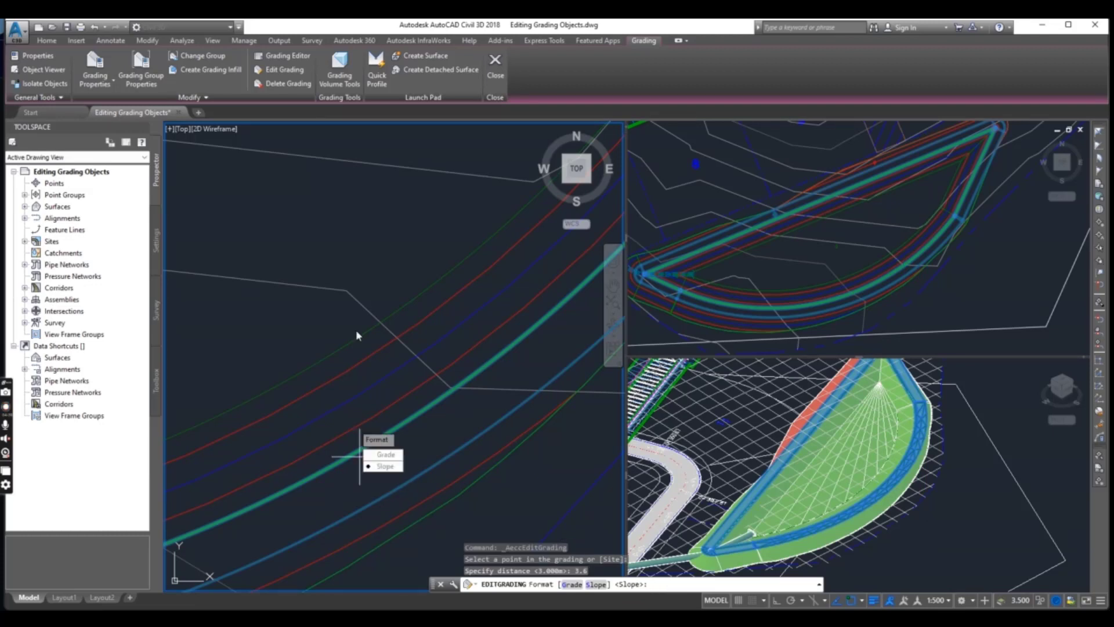
pyautogui.press('Return')
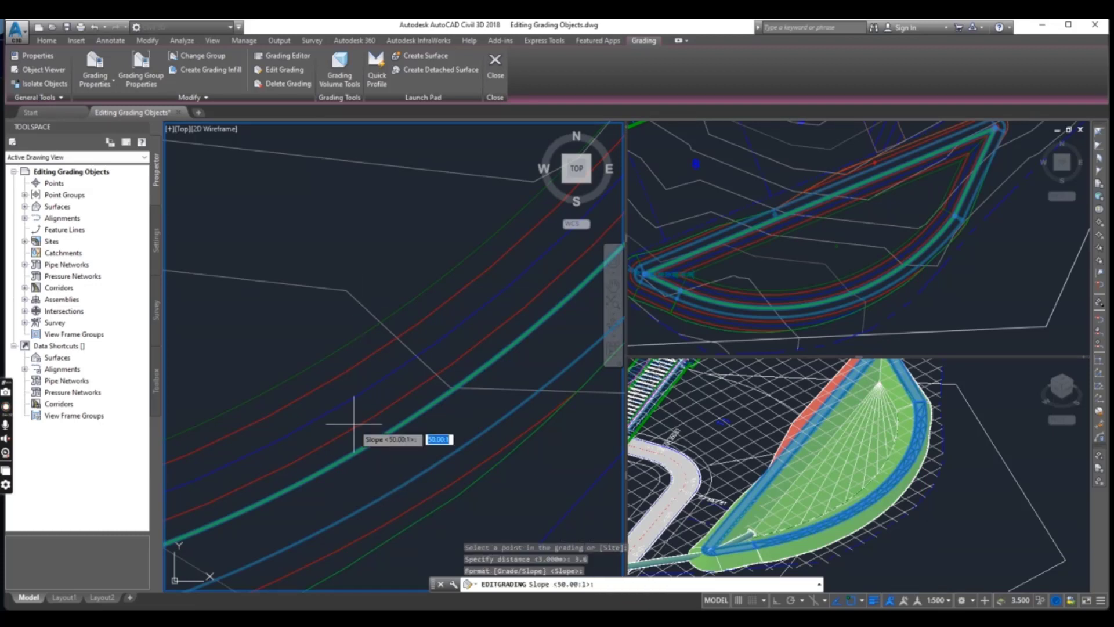
pyautogui.press('Return')
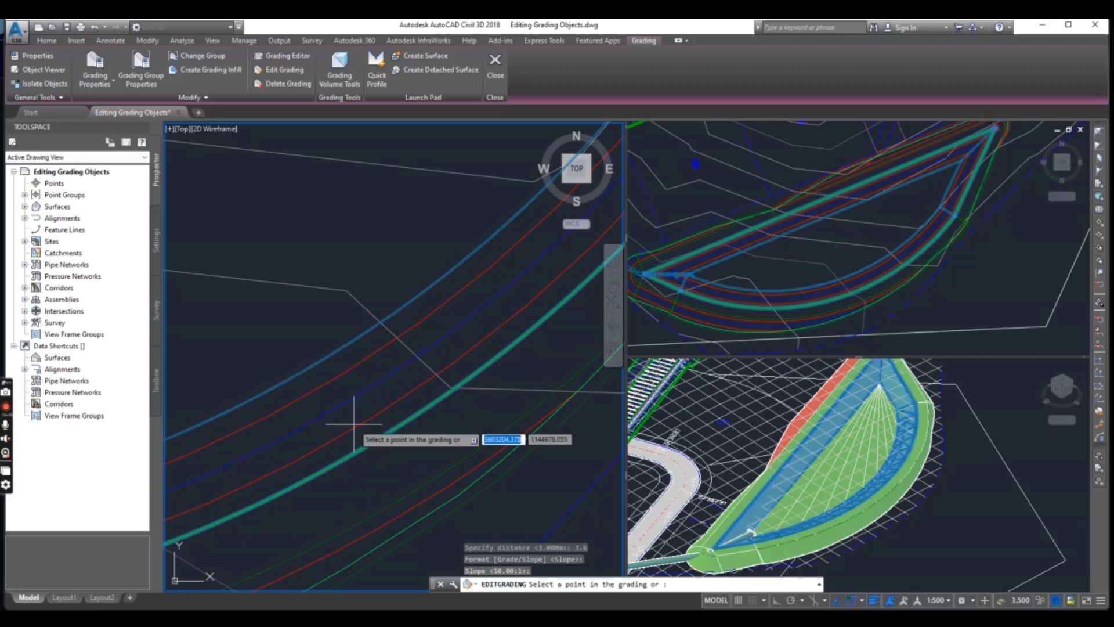
pyautogui.scroll(-3, 397, 433)
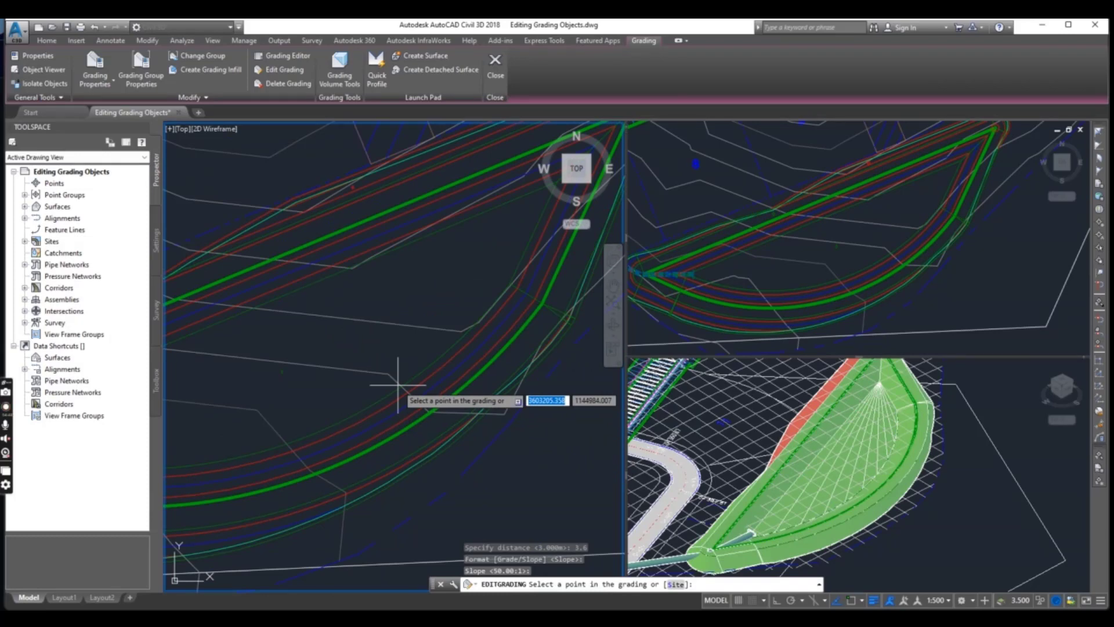
pyautogui.press('Escape')
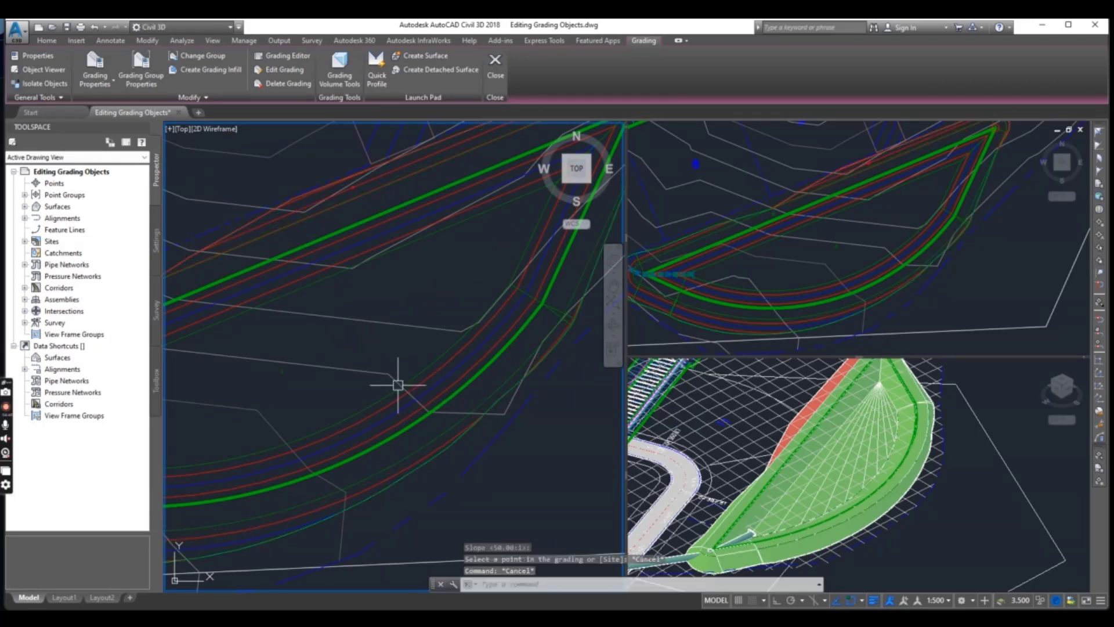
pyautogui.scroll(-4, 401, 391)
pyautogui.scroll(2, 394, 426)
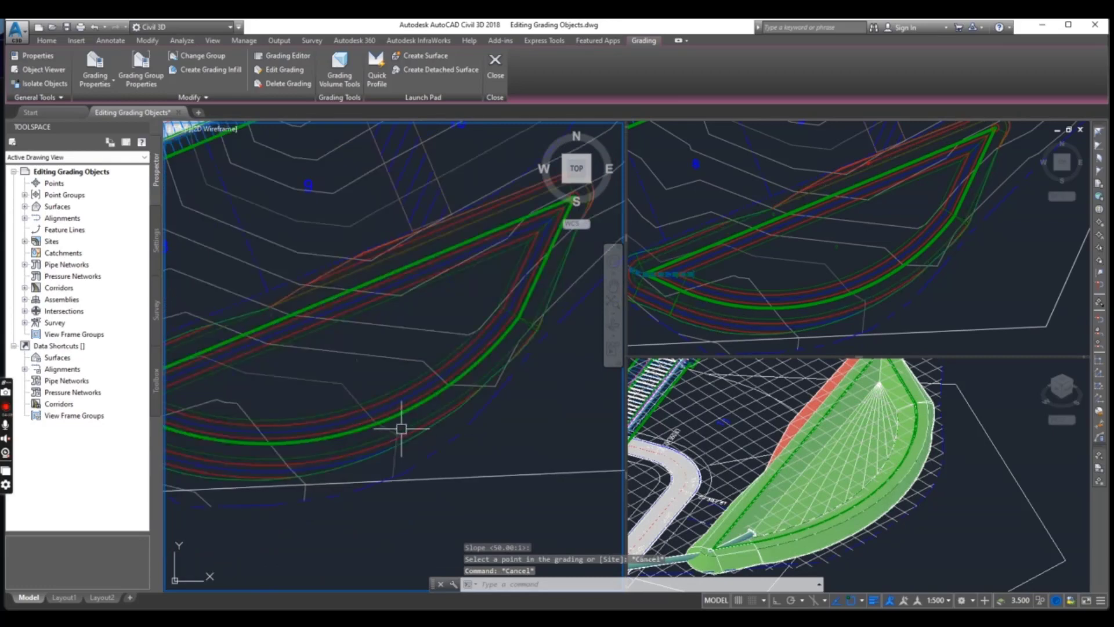
pyautogui.scroll(2, 402, 429)
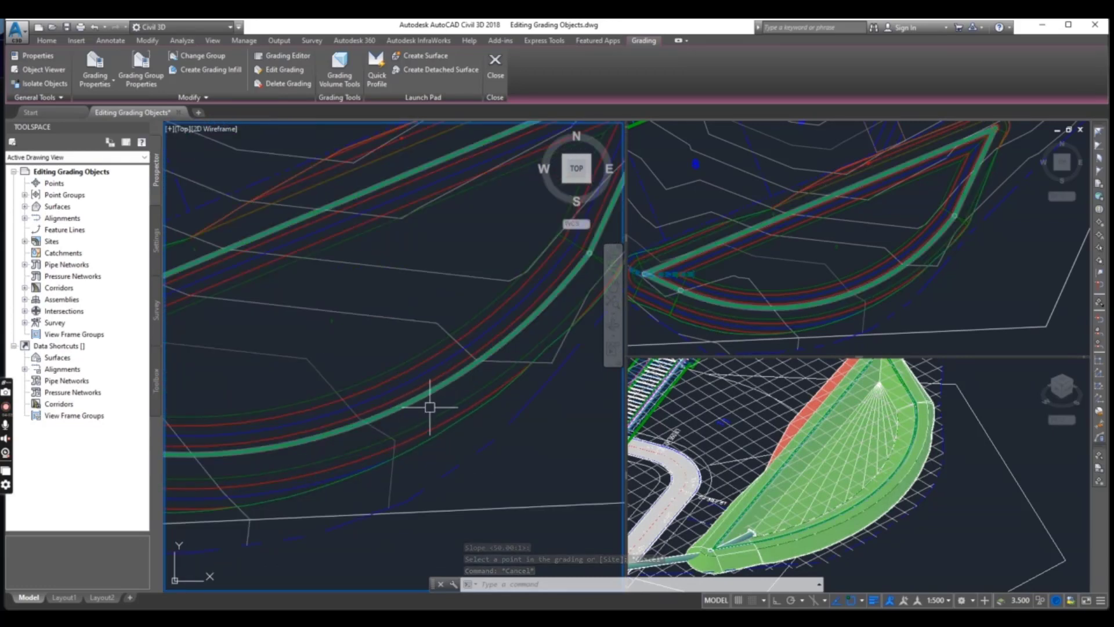
pyautogui.scroll(-5, 430, 406)
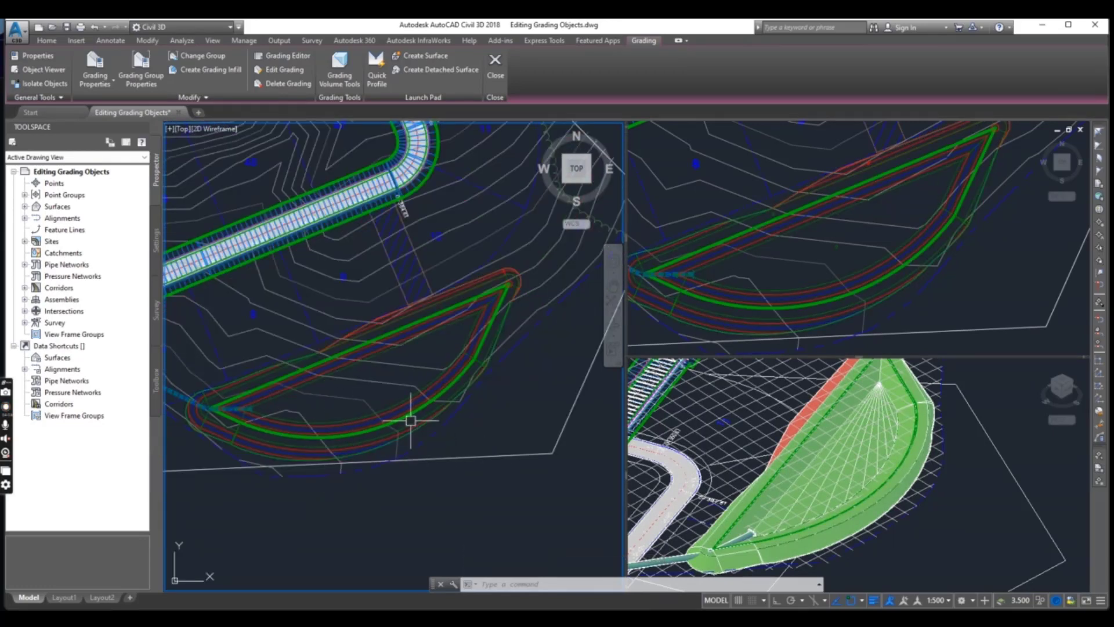
# Examine the edited grading bands and surrounding contours along the pond's inner and outer edges in plan view
pyautogui.scroll(5, 447, 423)
pyautogui.scroll(-4, 428, 445)
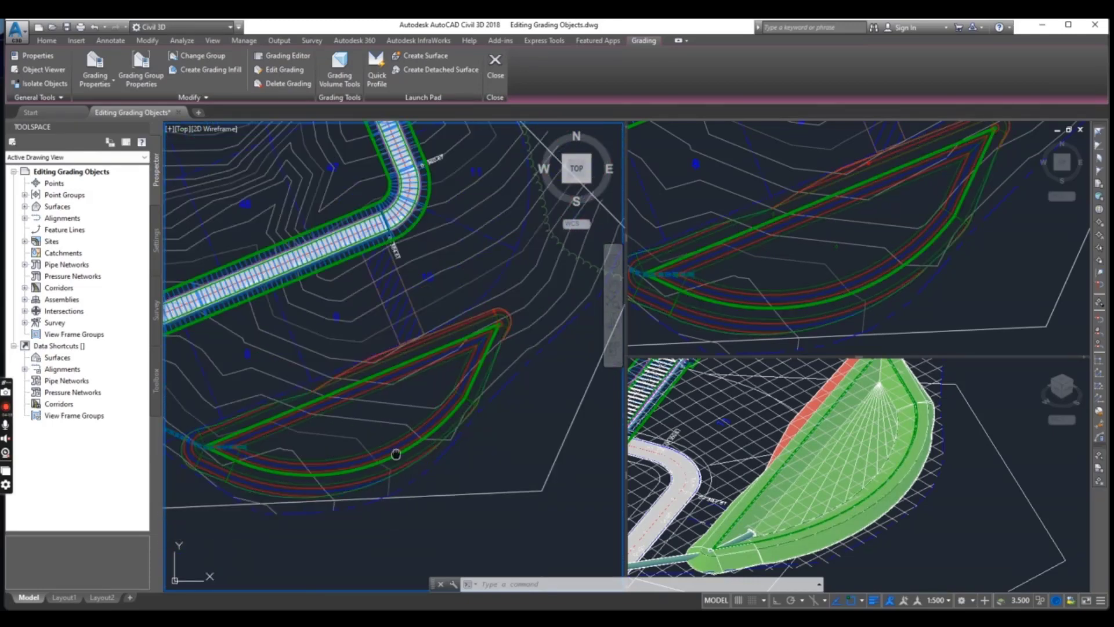
pyautogui.moveTo(390, 450); pyautogui.dragTo(438, 437, button='middle')
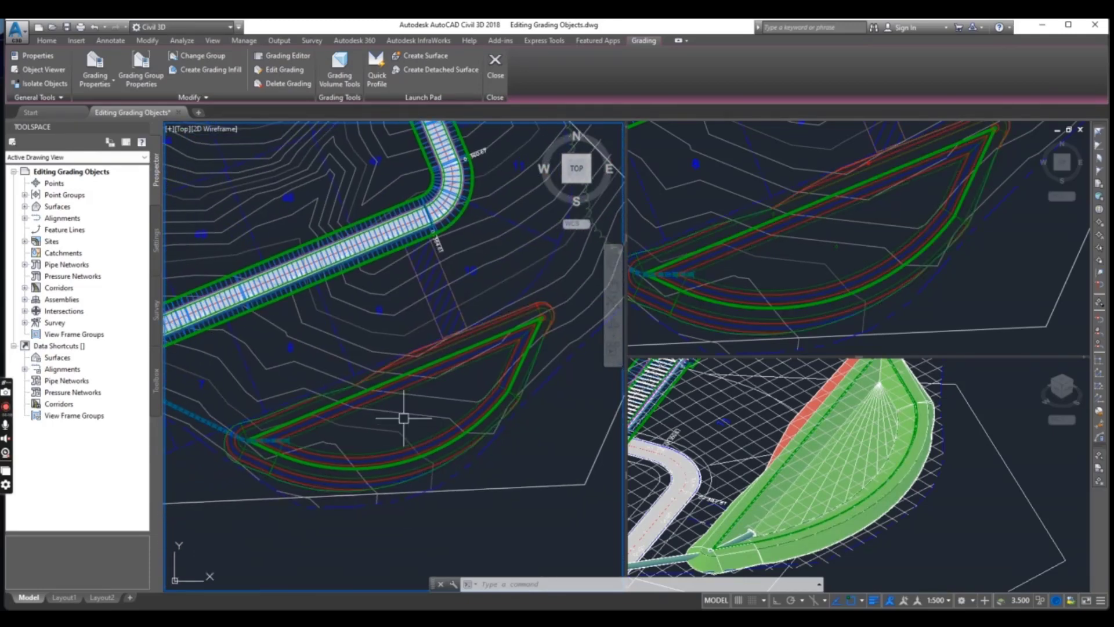
pyautogui.scroll(2, 471, 372)
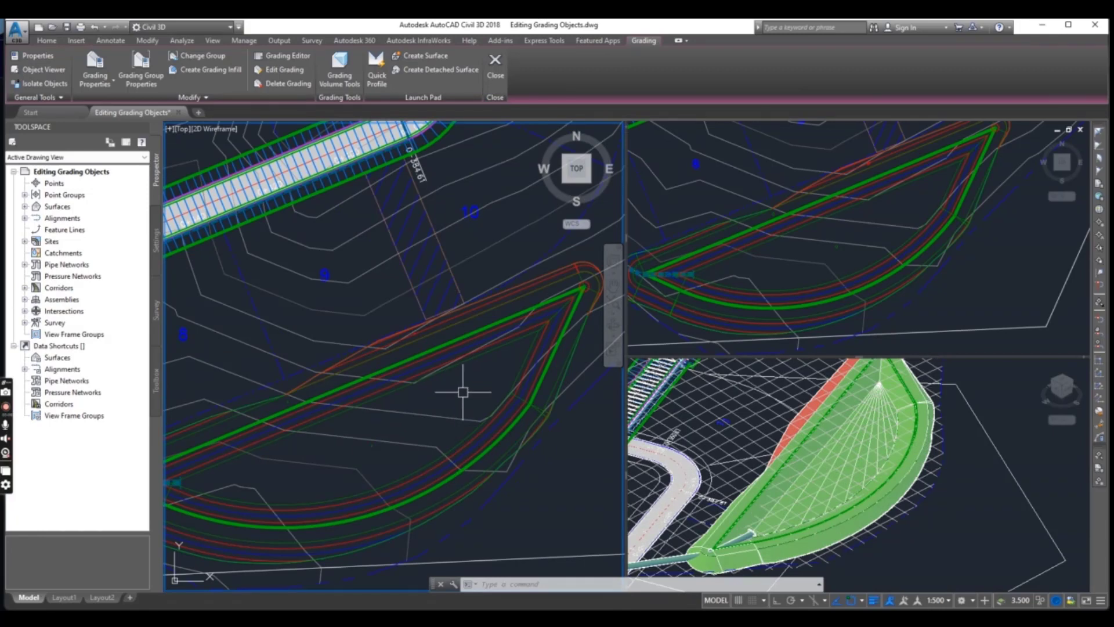
pyautogui.moveTo(463, 392)
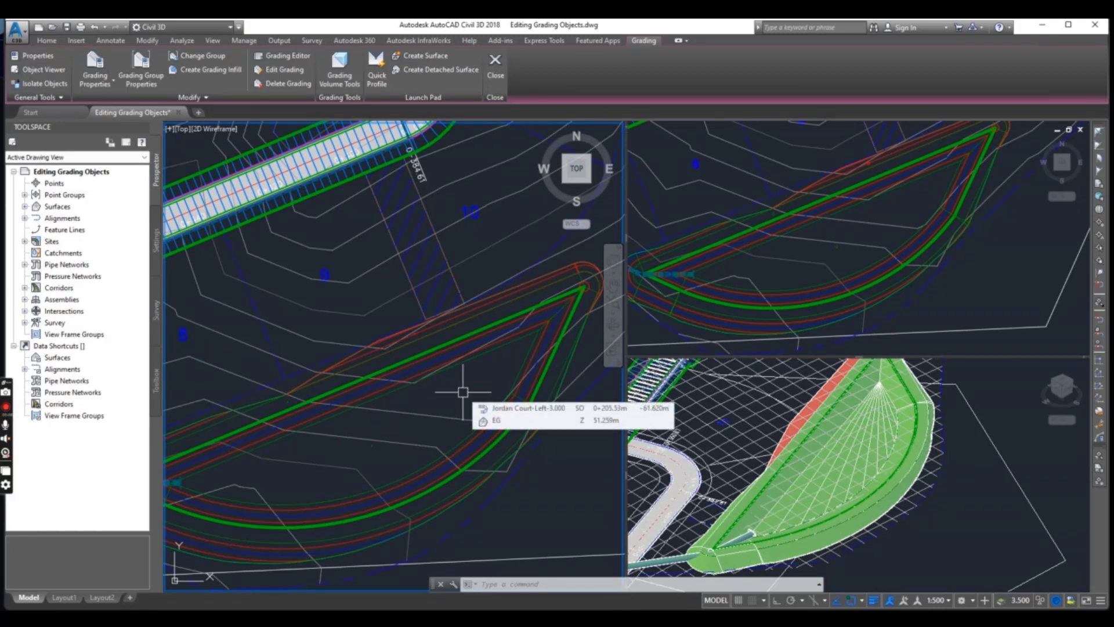
pyautogui.scroll(-2, 460, 398)
pyautogui.scroll(2, 429, 435)
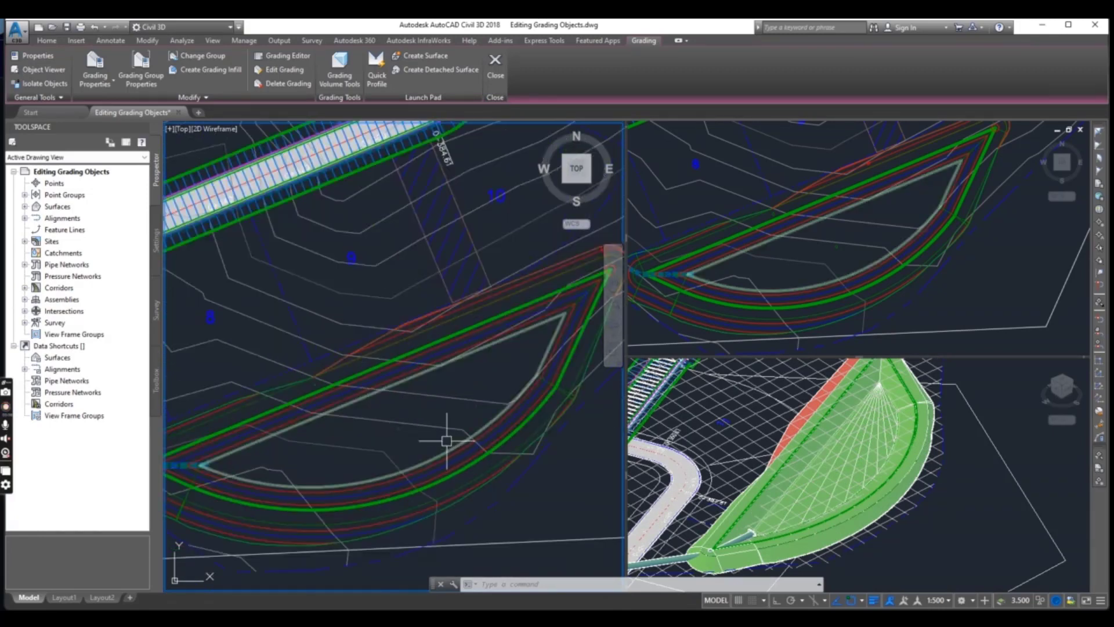
pyautogui.scroll(-1, 407, 450)
pyautogui.scroll(2, 435, 392)
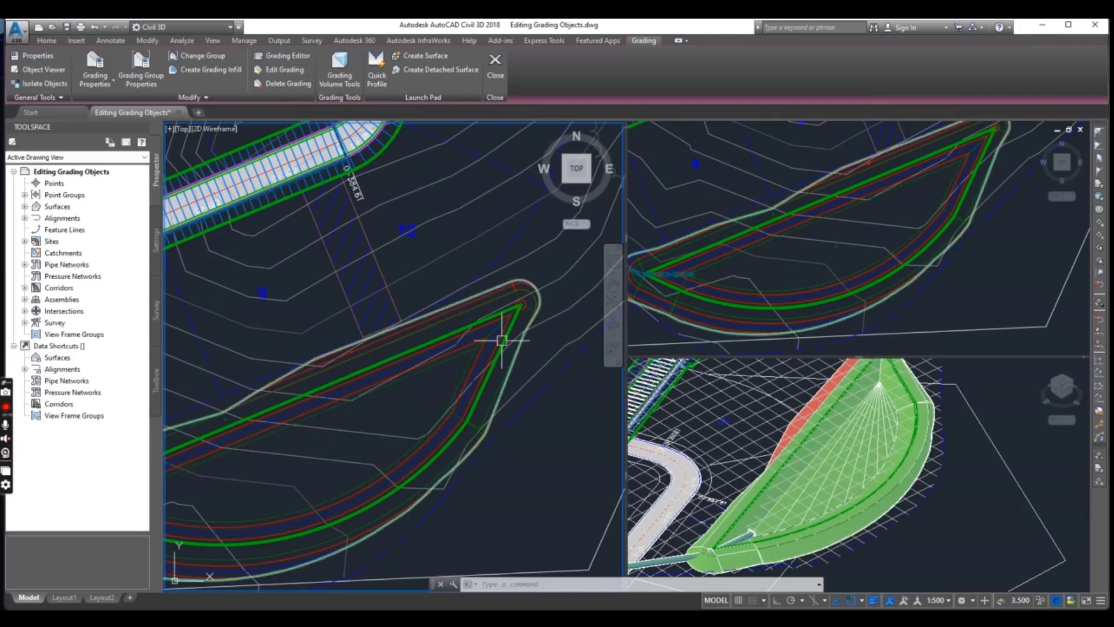
pyautogui.scroll(-2, 502, 340)
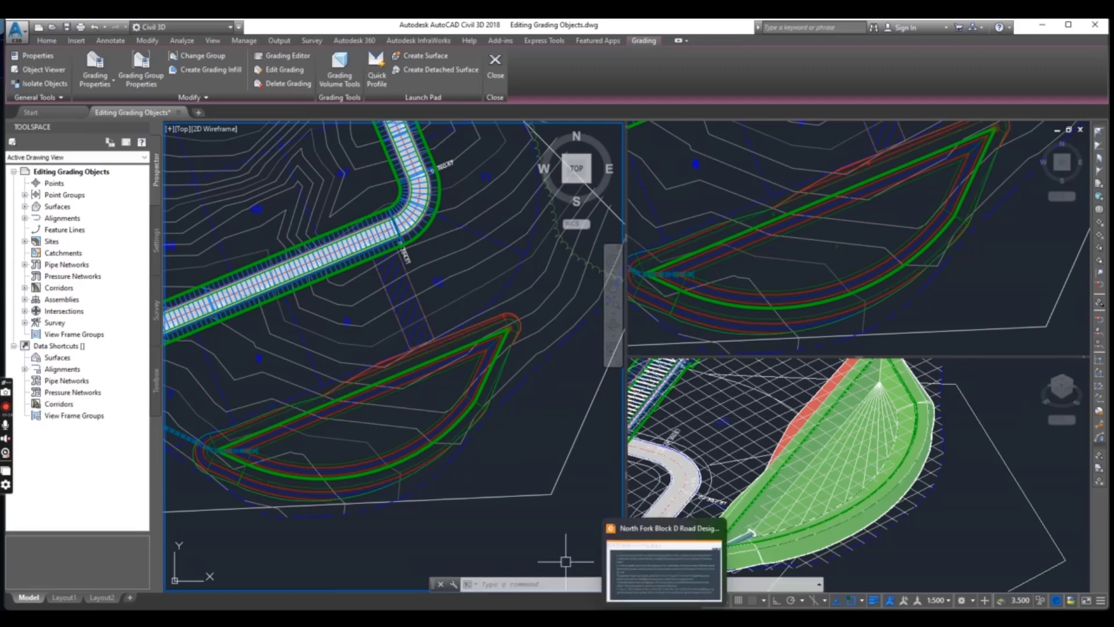
# Switch to the web browser and show the Civil 3d Pro Designer YouTube channel page
pyautogui.click(638, 565)
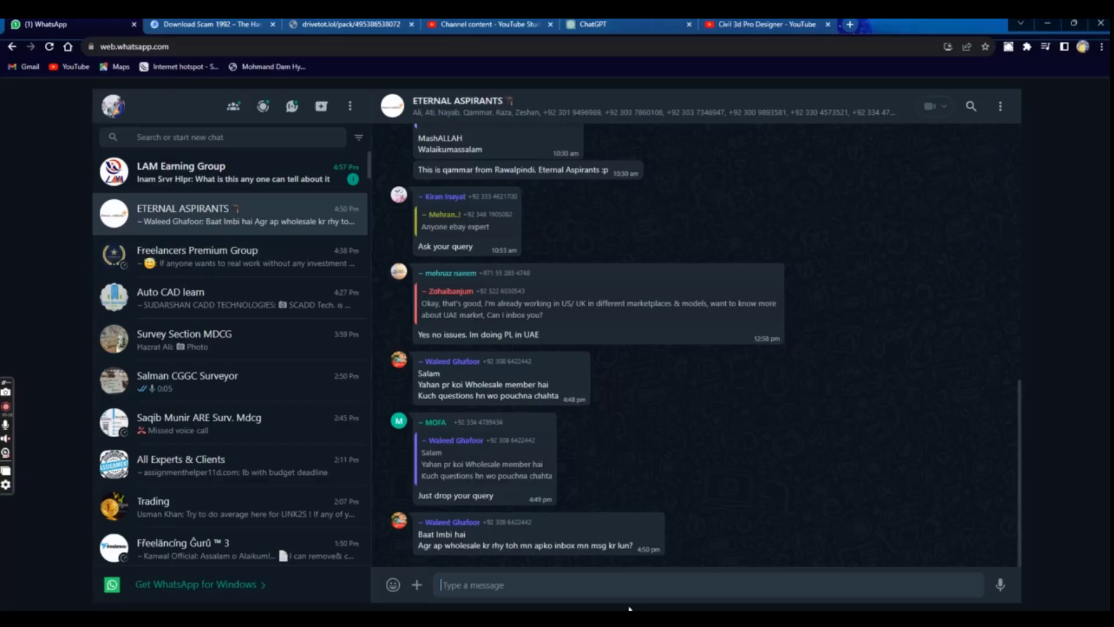
pyautogui.click(766, 25)
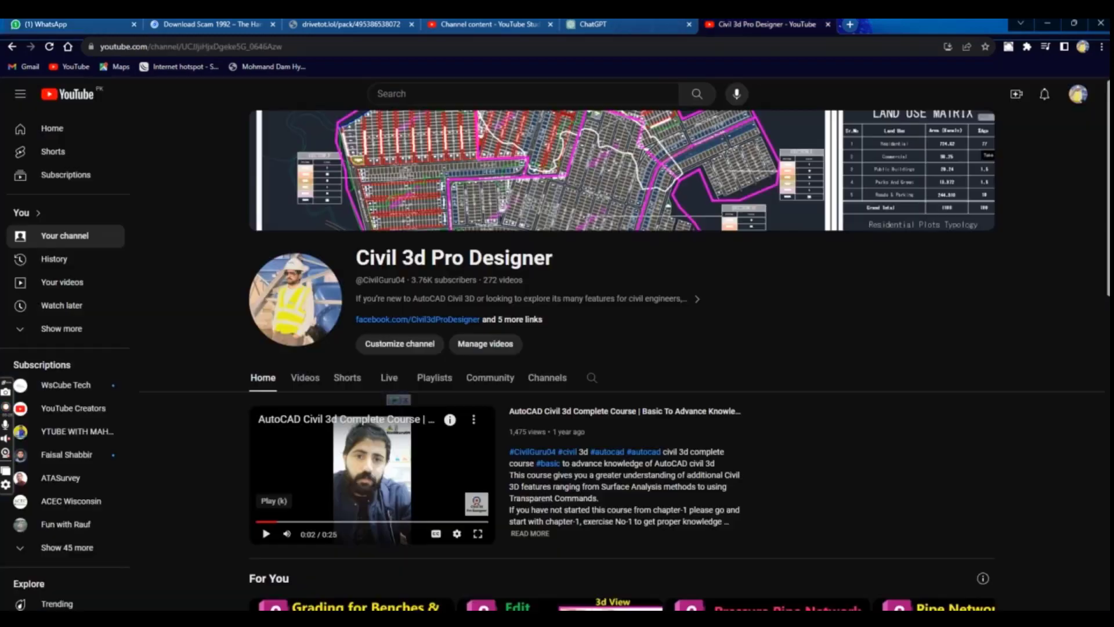